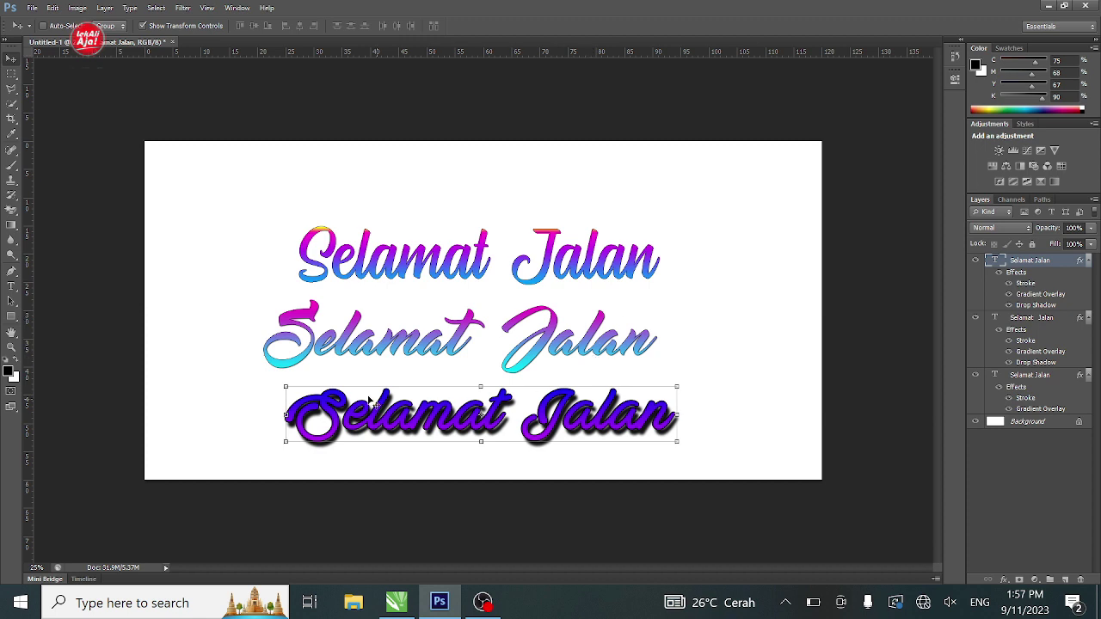
# Step: Check which fonts the bottom and middle "Selamat Jalan" text lines use, and switch to CorelDRAW to view its matching text samples
pyautogui.click(11, 286)
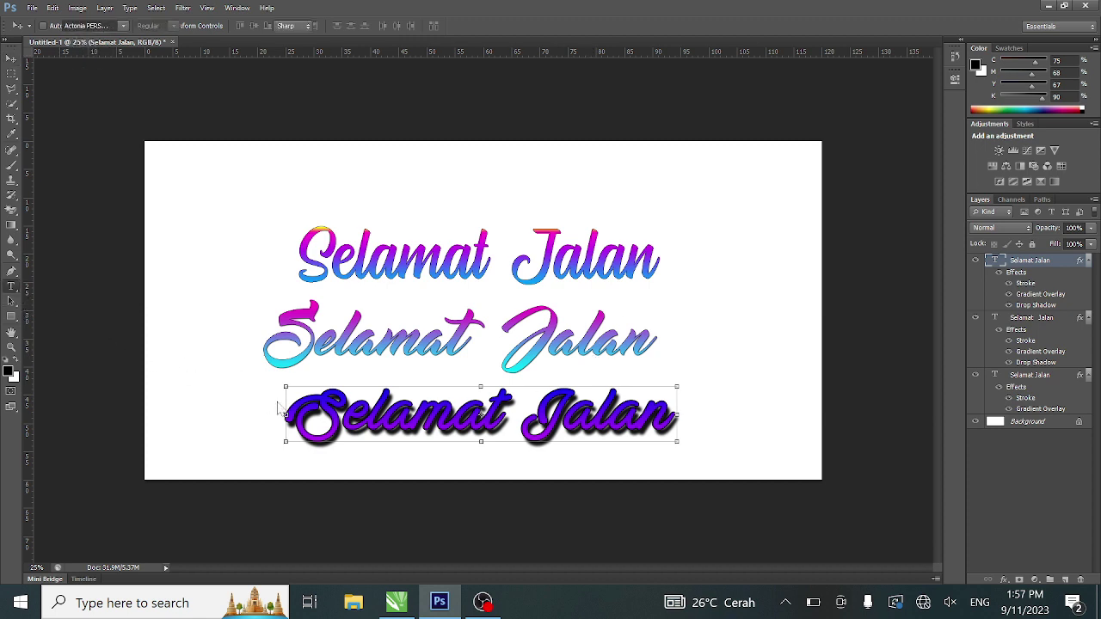
pyautogui.moveTo(293, 413); pyautogui.dragTo(675, 421)
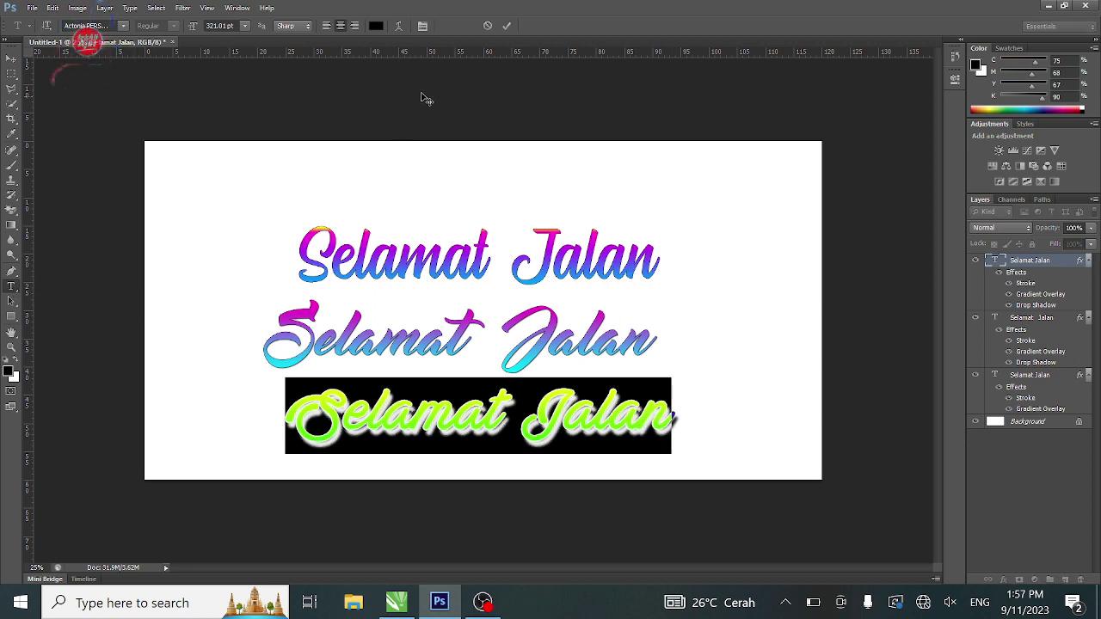
pyautogui.click(506, 25)
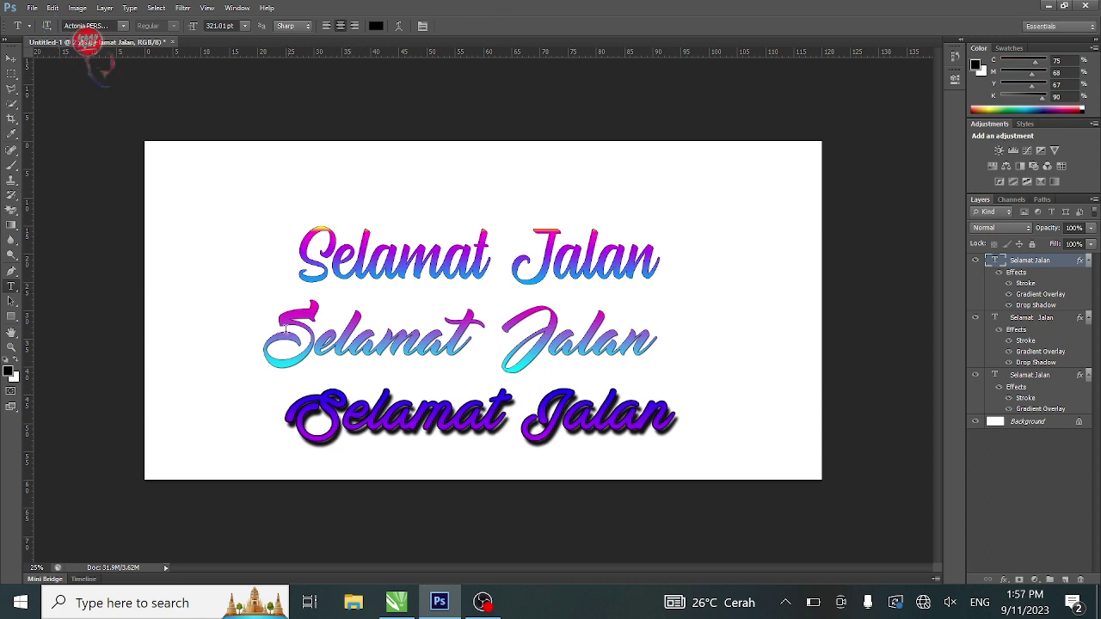
pyautogui.moveTo(275, 338); pyautogui.dragTo(646, 375)
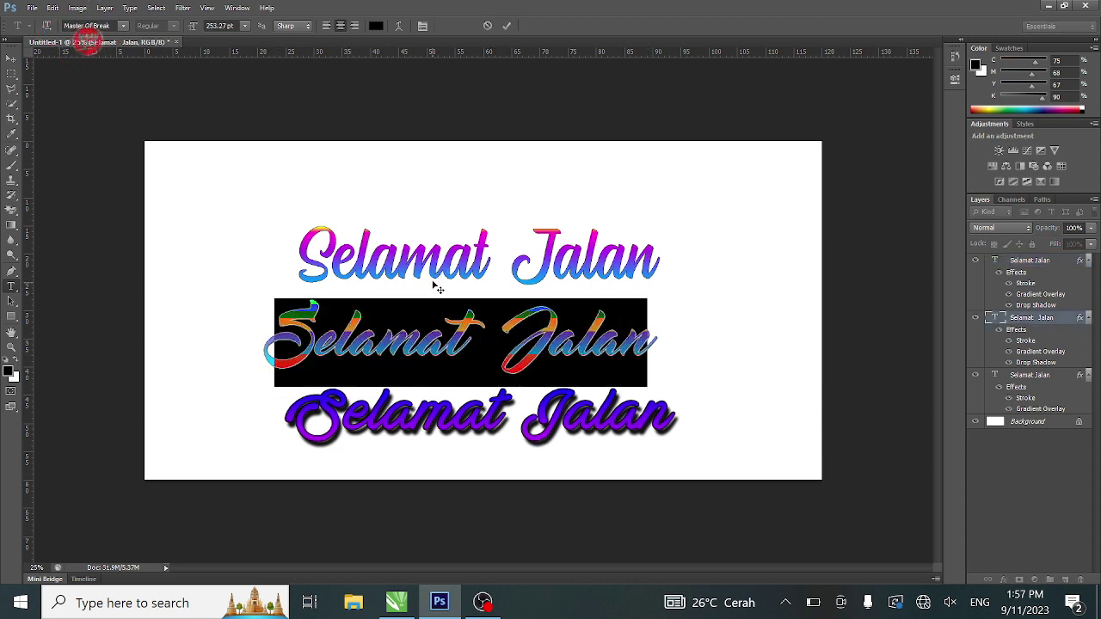
pyautogui.click(506, 25)
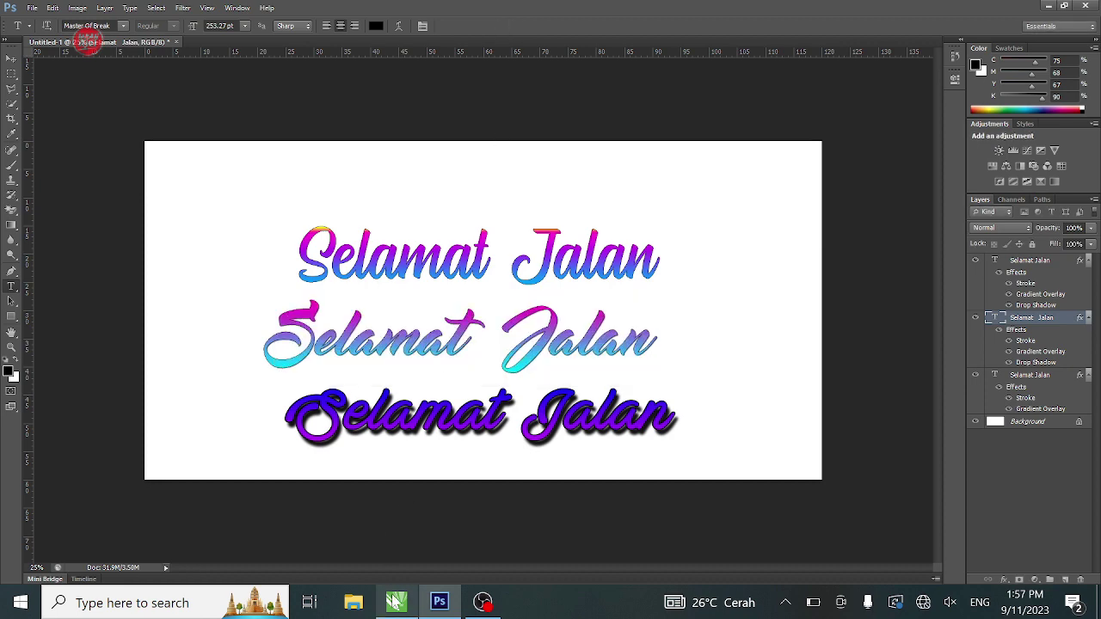
pyautogui.click(397, 602)
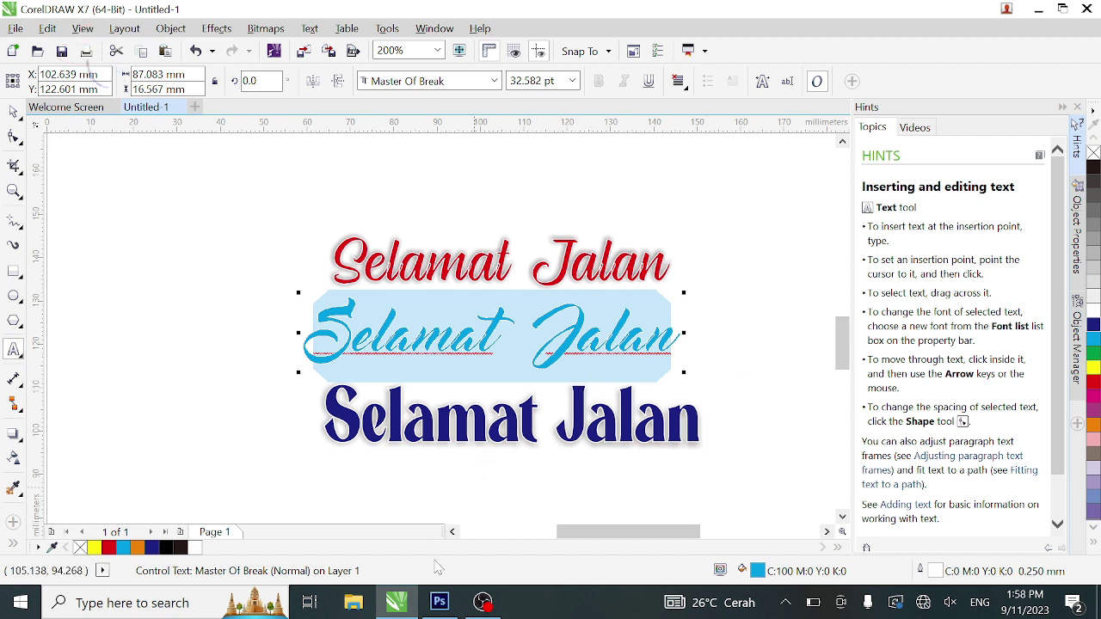
pyautogui.moveTo(440, 605)
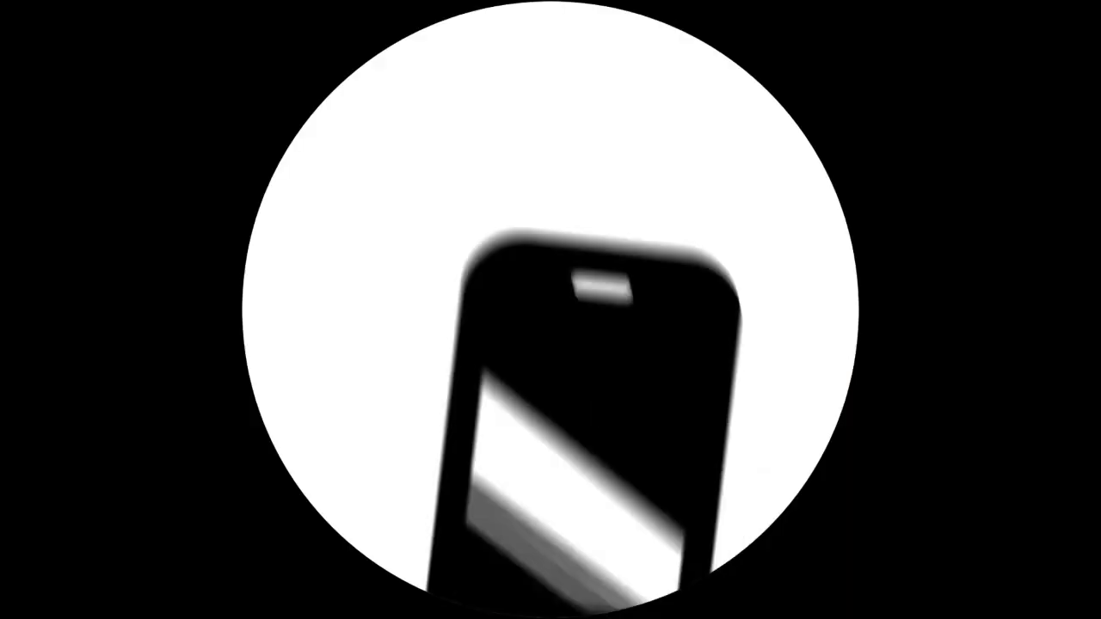
pyautogui.click(465, 306)
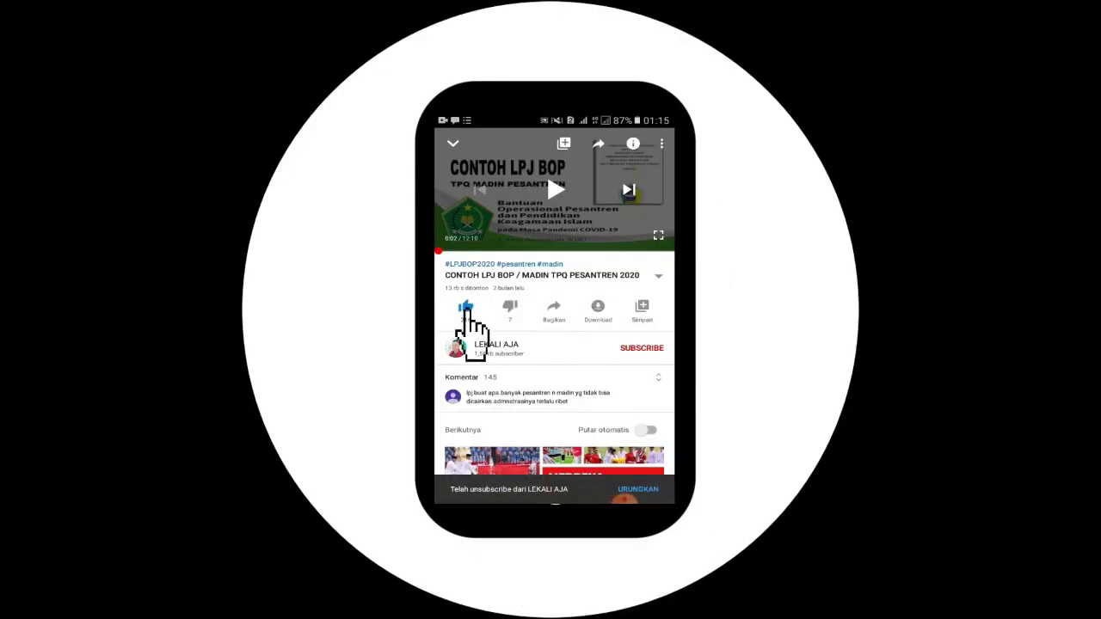
pyautogui.click(640, 348)
pyautogui.click(658, 348)
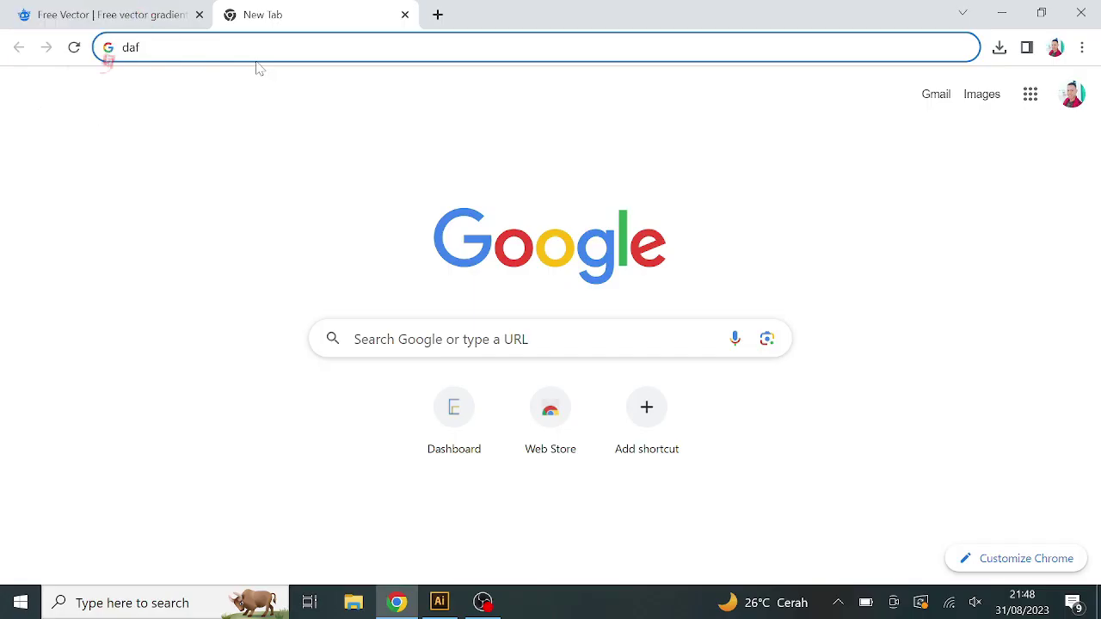
# Step: Go to the dafont.com website in the new browser tab
pyautogui.write('on')
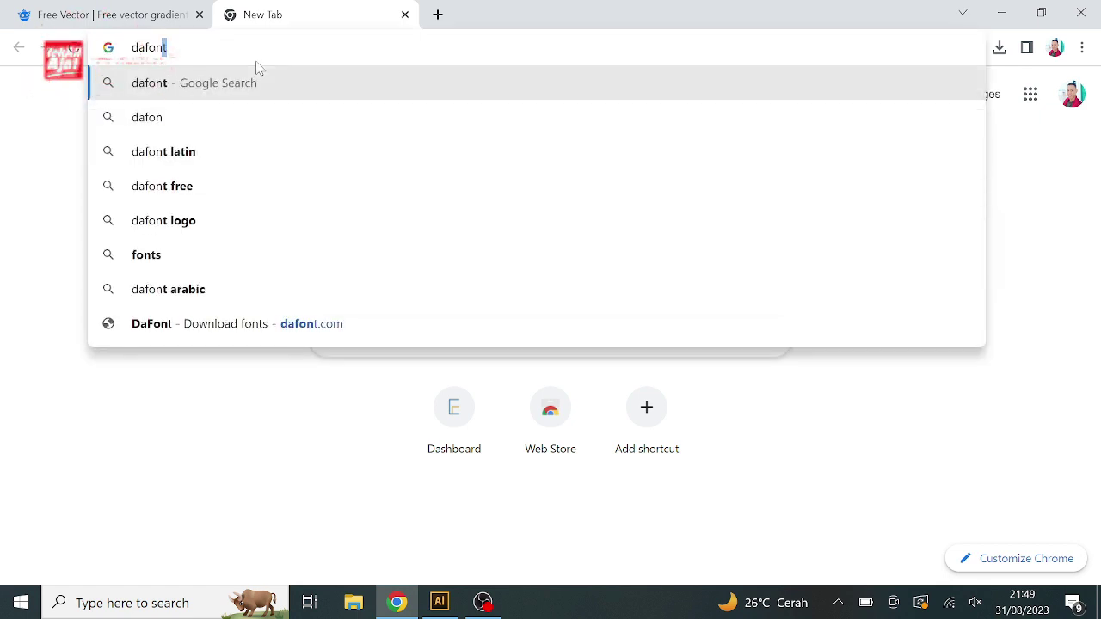
pyautogui.write('t.')
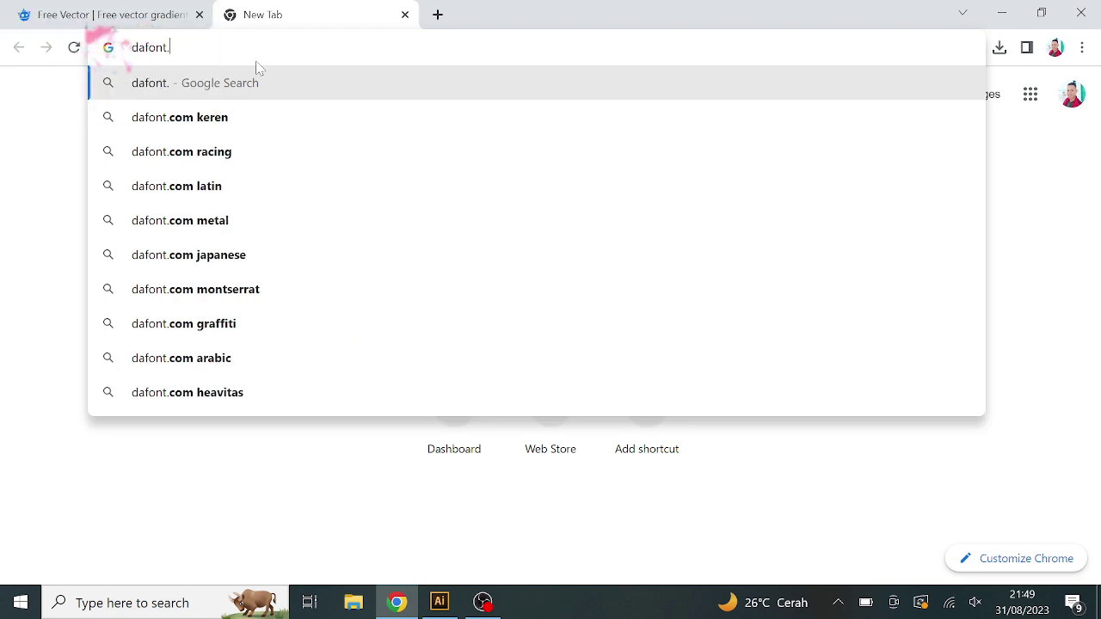
pyautogui.write('com')
pyautogui.press('Return')
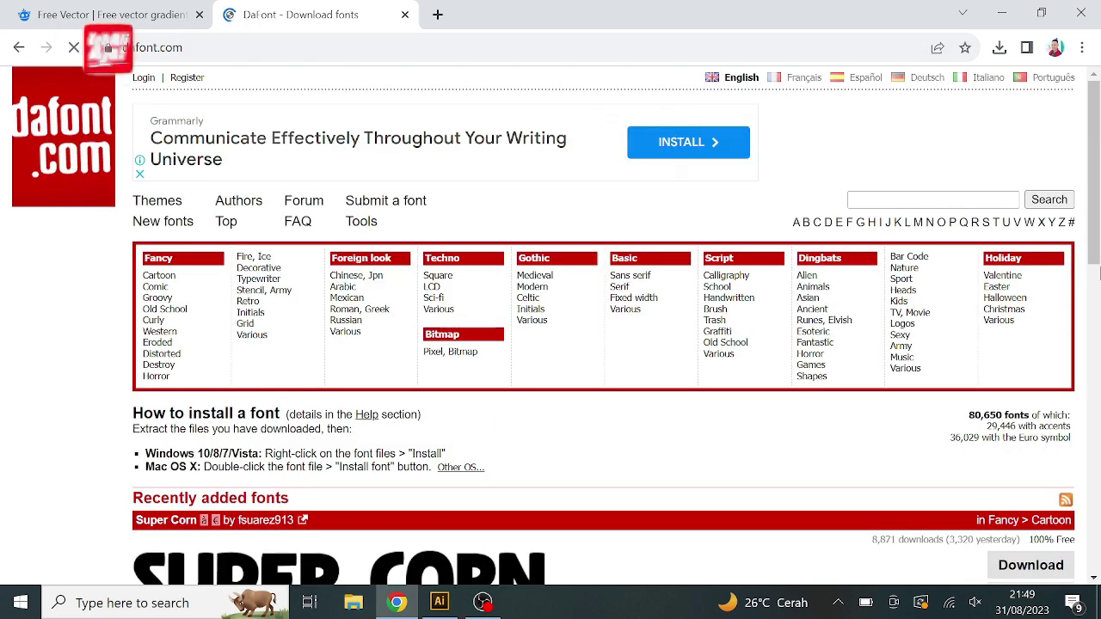
# Step: Look through the dafont home page, examining the font categories, the installation instructions and the recently added fonts
pyautogui.scroll(-2, 796, 398)
pyautogui.scroll(-2, 602, 327)
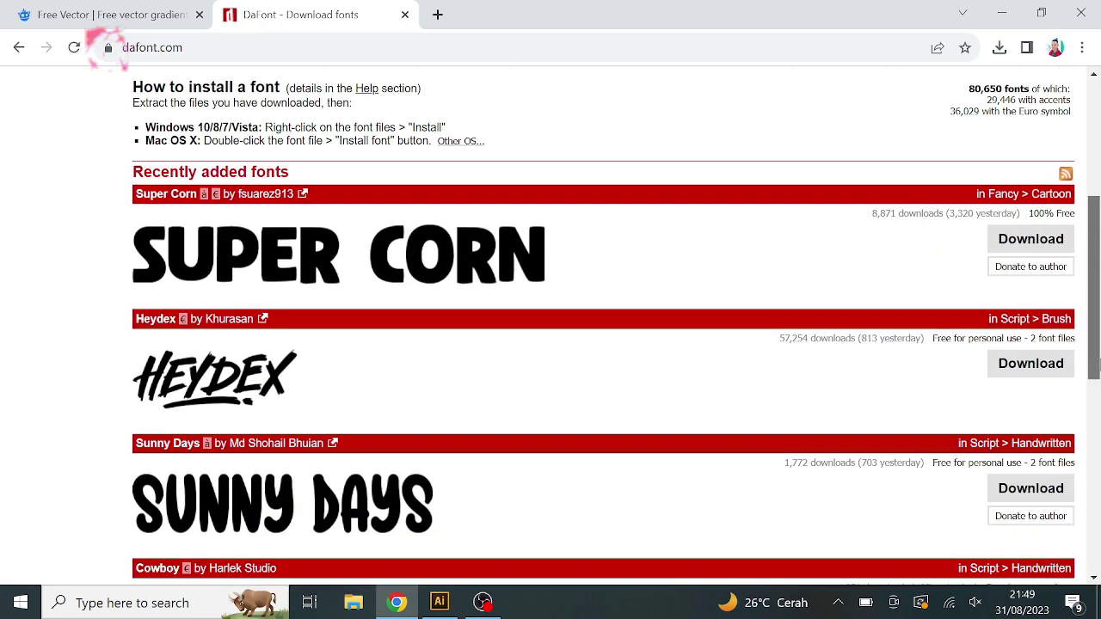
pyautogui.scroll(2, 1095, 312)
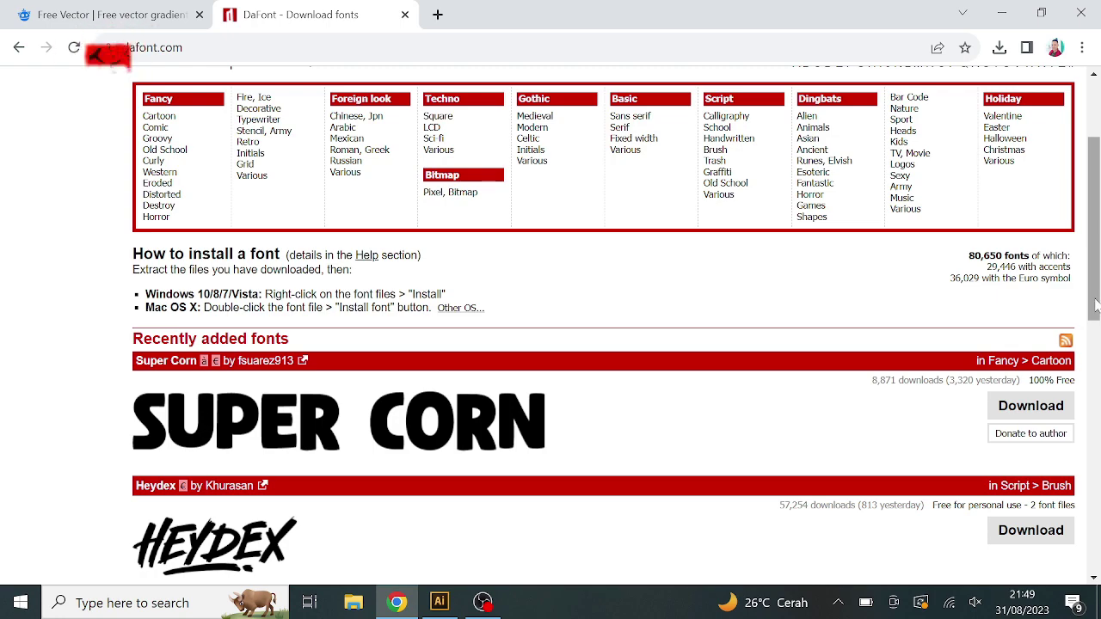
pyautogui.moveTo(1096, 305); pyautogui.dragTo(1096, 222)
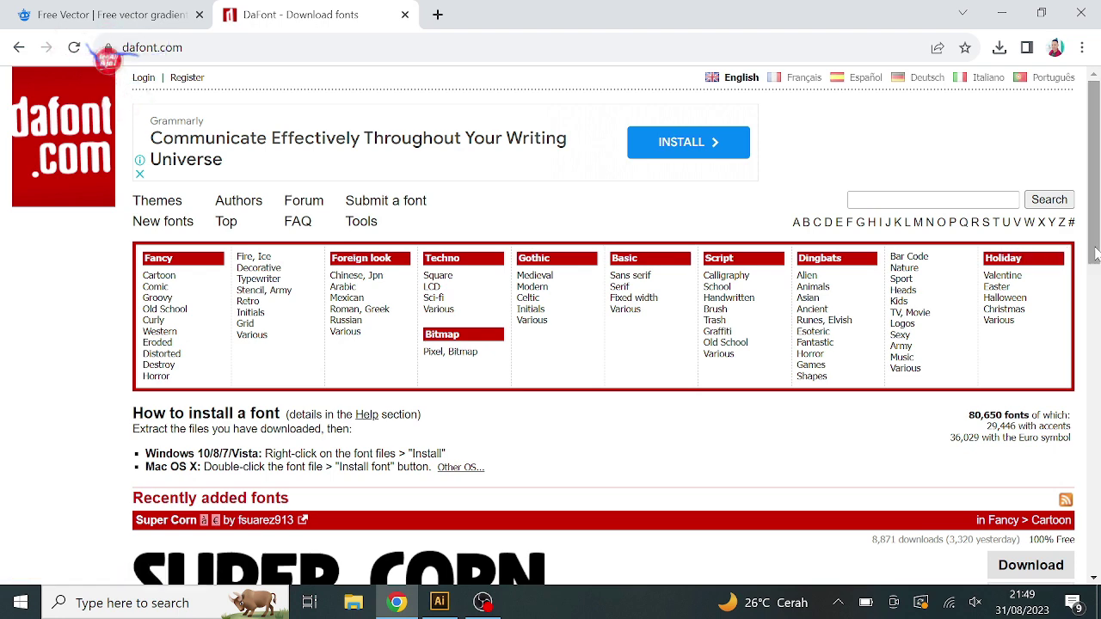
pyautogui.moveTo(1095, 252); pyautogui.dragTo(1096, 272)
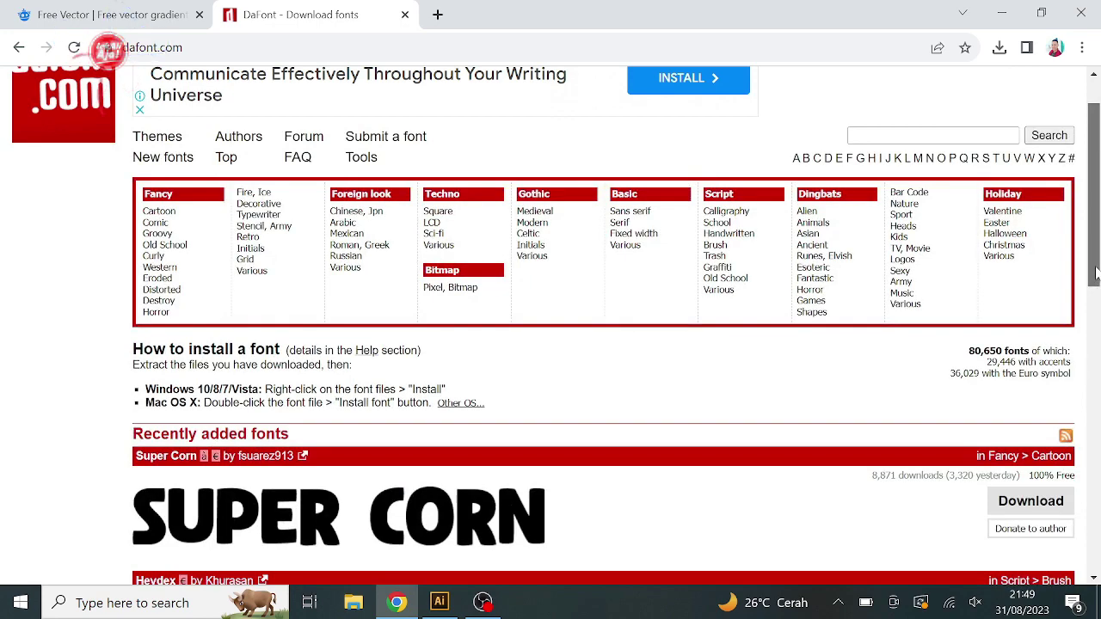
pyautogui.scroll(-2, 116, 87)
pyautogui.scroll(-4, 602, 327)
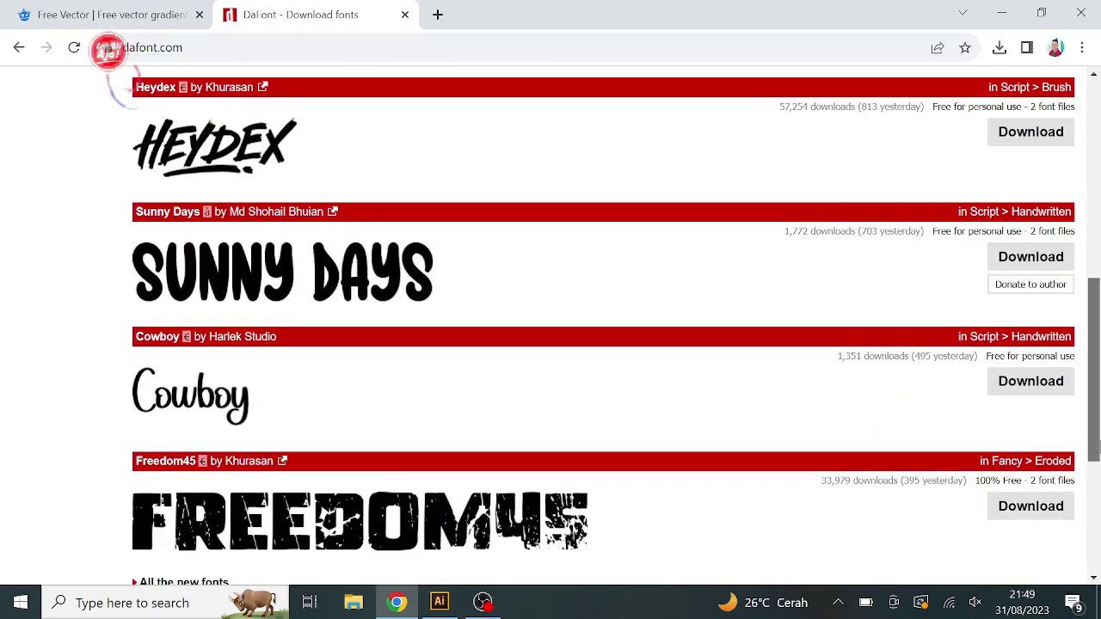
pyautogui.moveTo(1096, 443); pyautogui.dragTo(1095, 520)
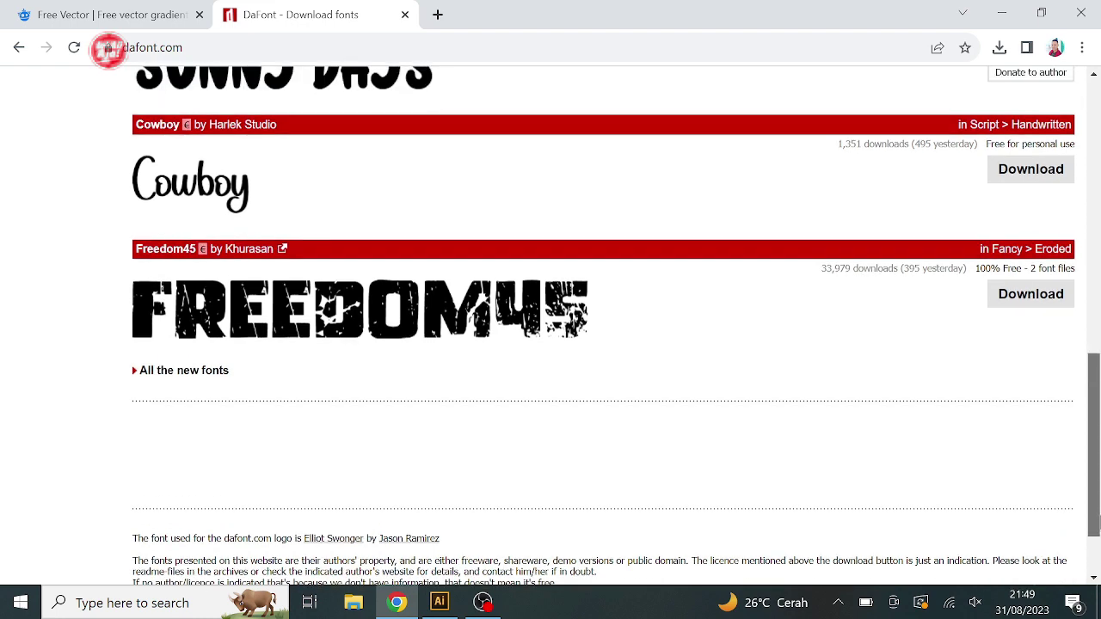
# Step: Open the list of all new fonts and download the Bold Fashion and Caraphic Script fonts
pyautogui.click(138, 371)
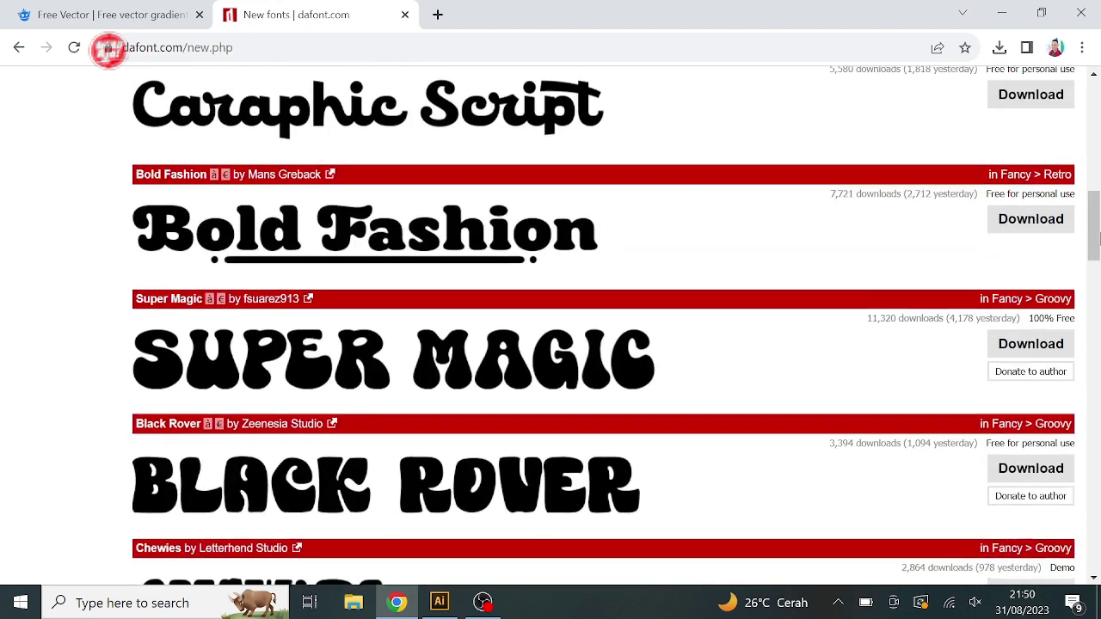
pyautogui.scroll(2, 1097, 222)
pyautogui.scroll(1, 1097, 222)
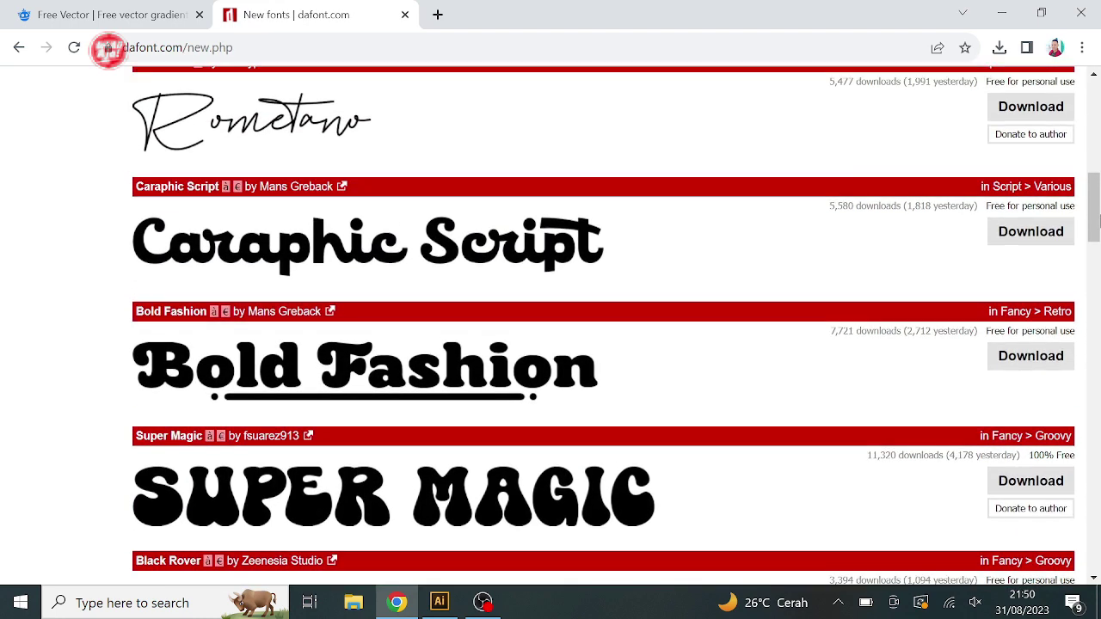
pyautogui.click(1035, 356)
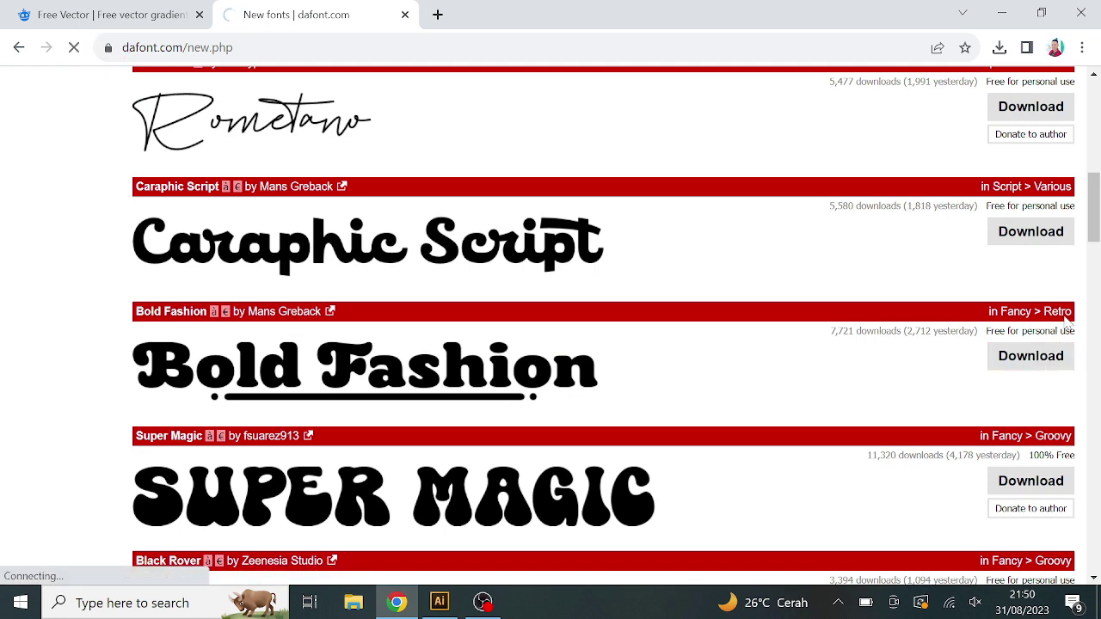
pyautogui.moveTo(1095, 234); pyautogui.dragTo(1095, 233)
pyautogui.scroll(1, 1095, 234)
pyautogui.click(1064, 276)
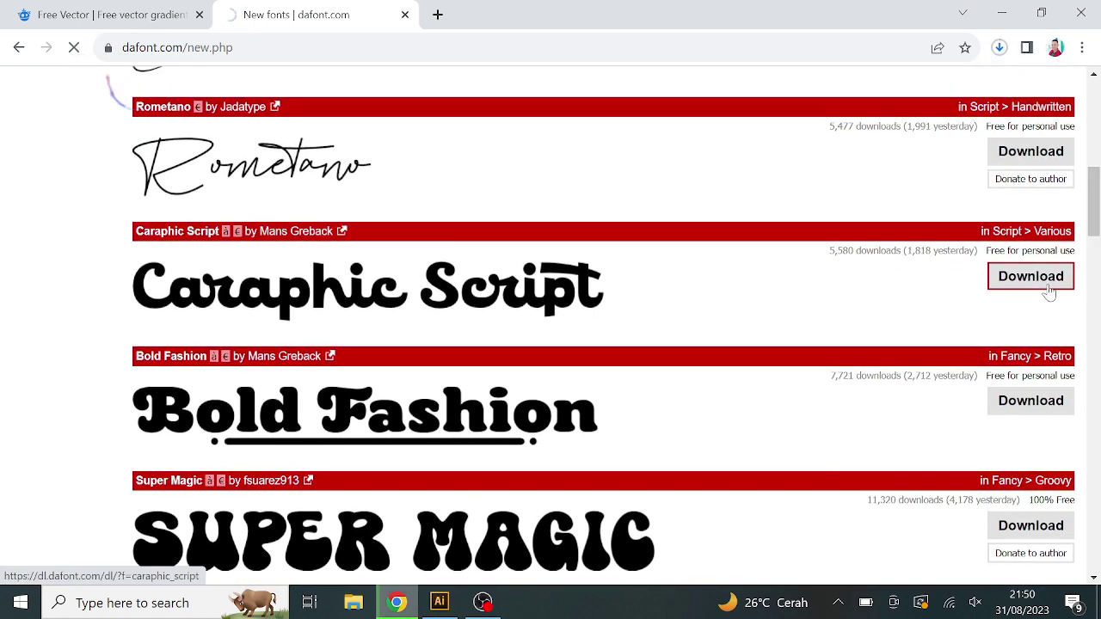
# Step: Download the Twilight Wind and Rowdex fonts from the first page of new fonts
pyautogui.scroll(3, 1096, 196)
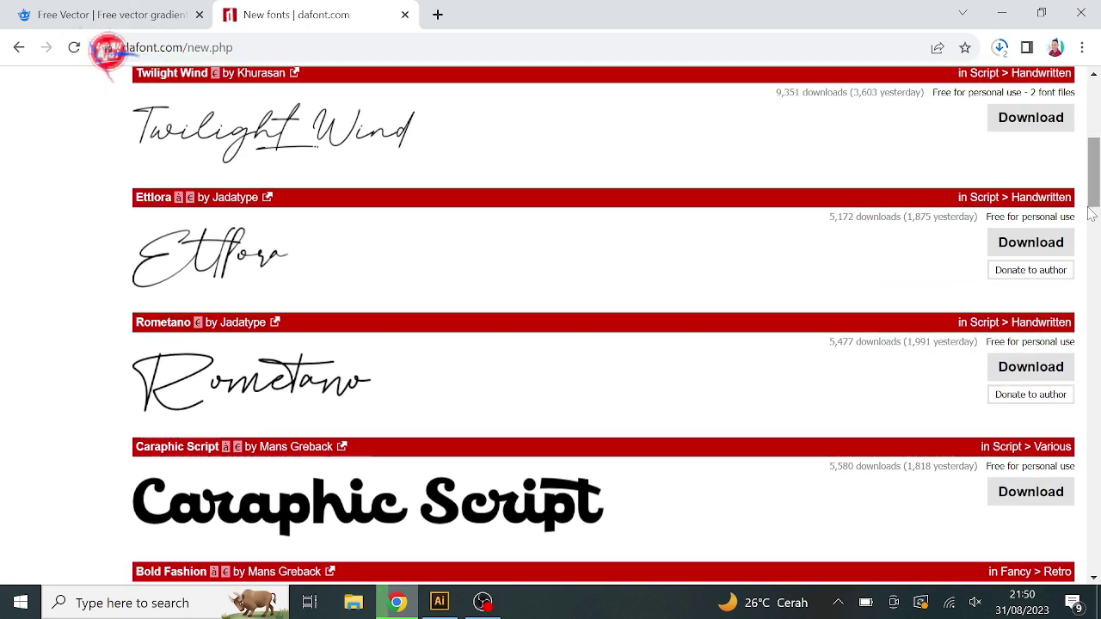
pyautogui.scroll(1, 1095, 190)
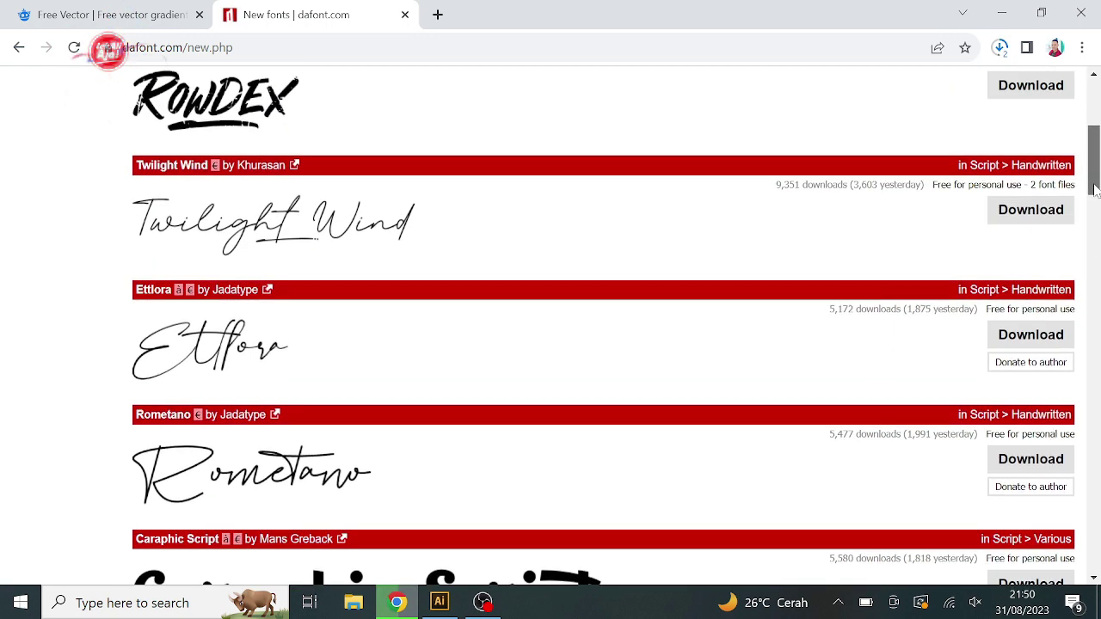
pyautogui.click(1046, 220)
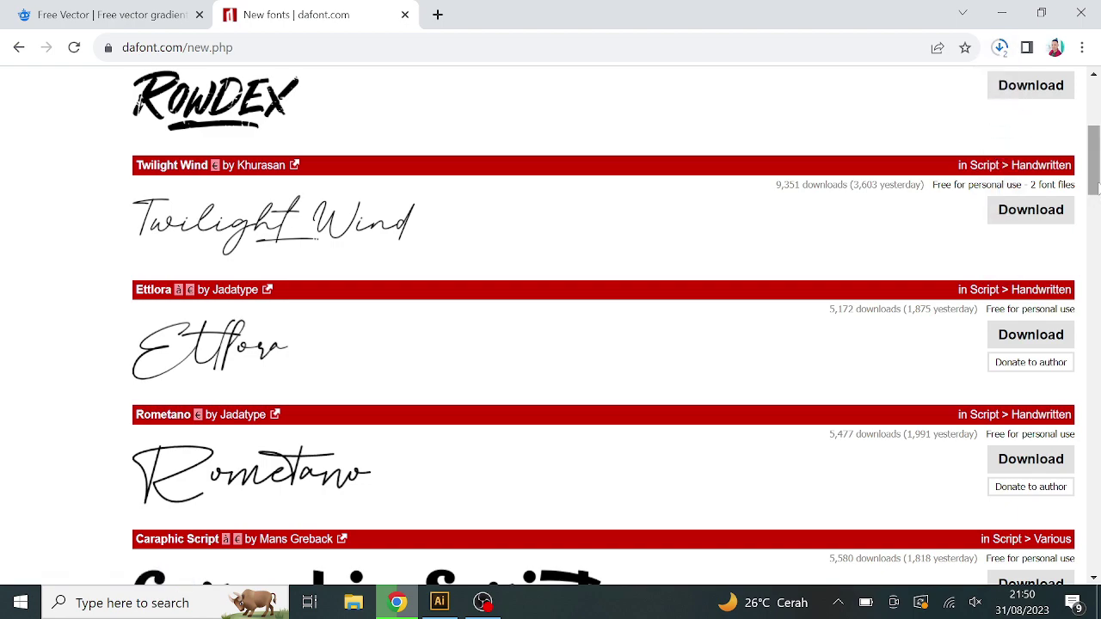
pyautogui.scroll(2, 1095, 159)
pyautogui.click(1058, 292)
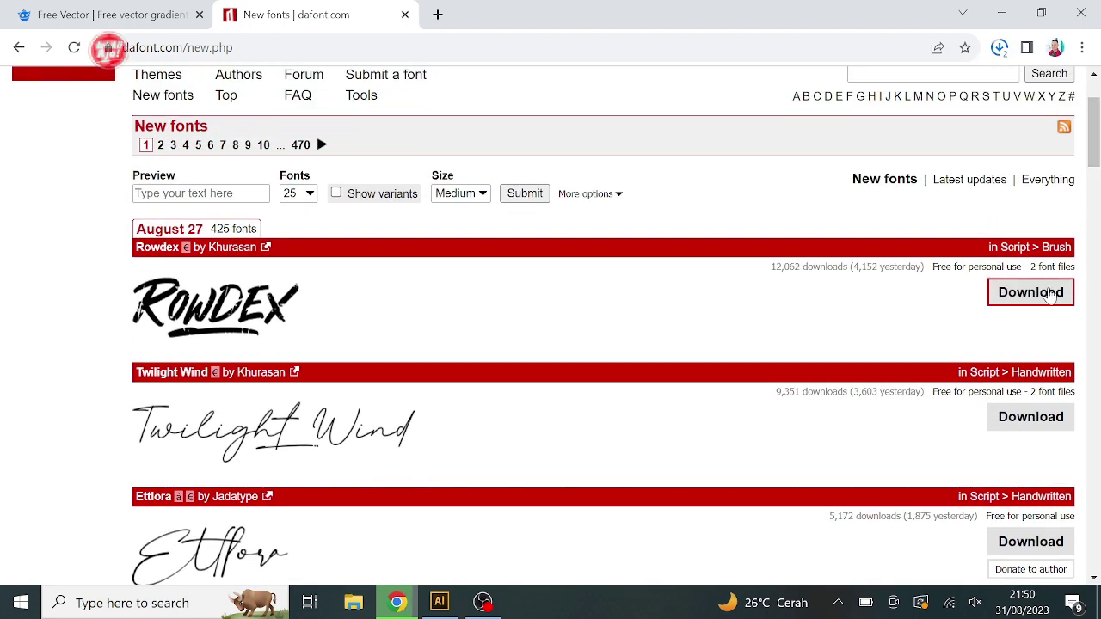
# Step: Browse the rest of the new fonts list, continuing through page 2 to page 3
pyautogui.moveTo(1092, 172); pyautogui.dragTo(1095, 465)
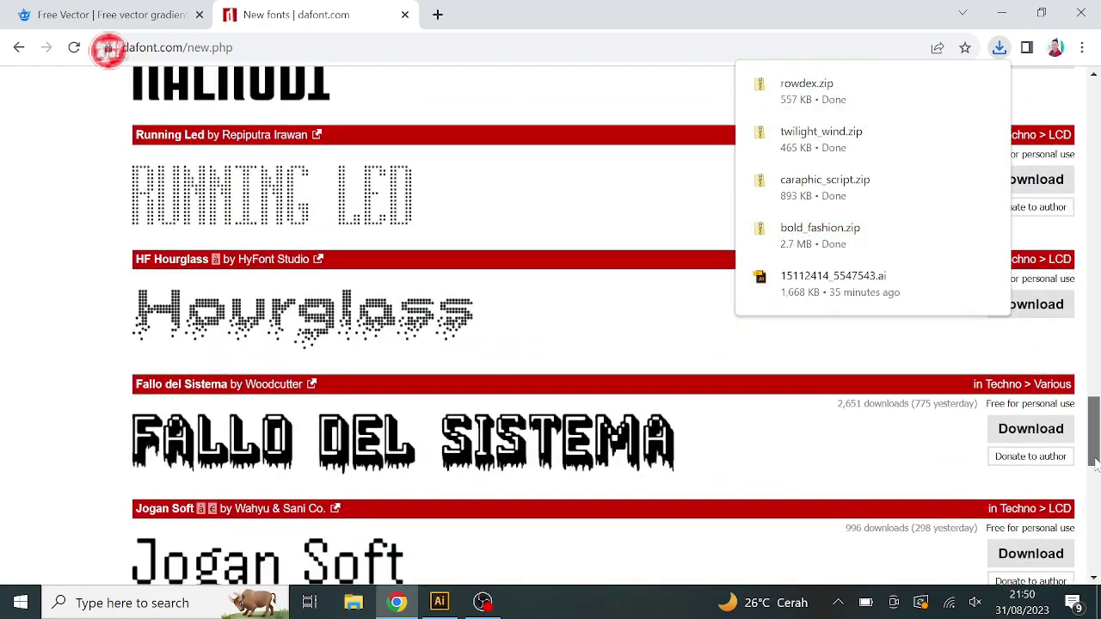
pyautogui.click(1060, 312)
pyautogui.moveTo(1093, 415); pyautogui.dragTo(1096, 527)
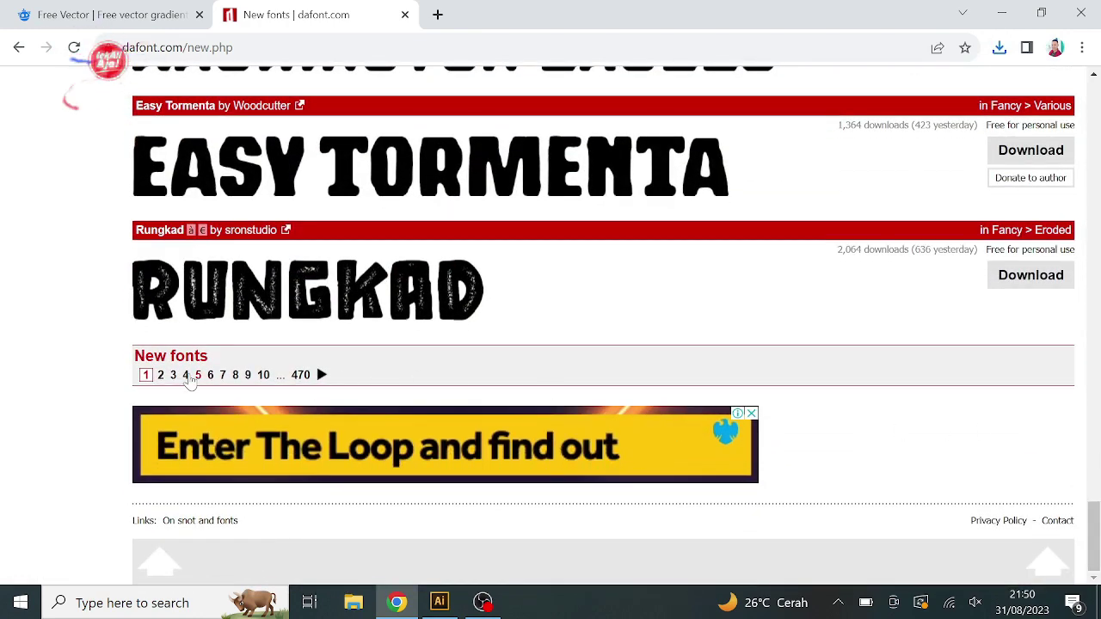
pyautogui.click(161, 376)
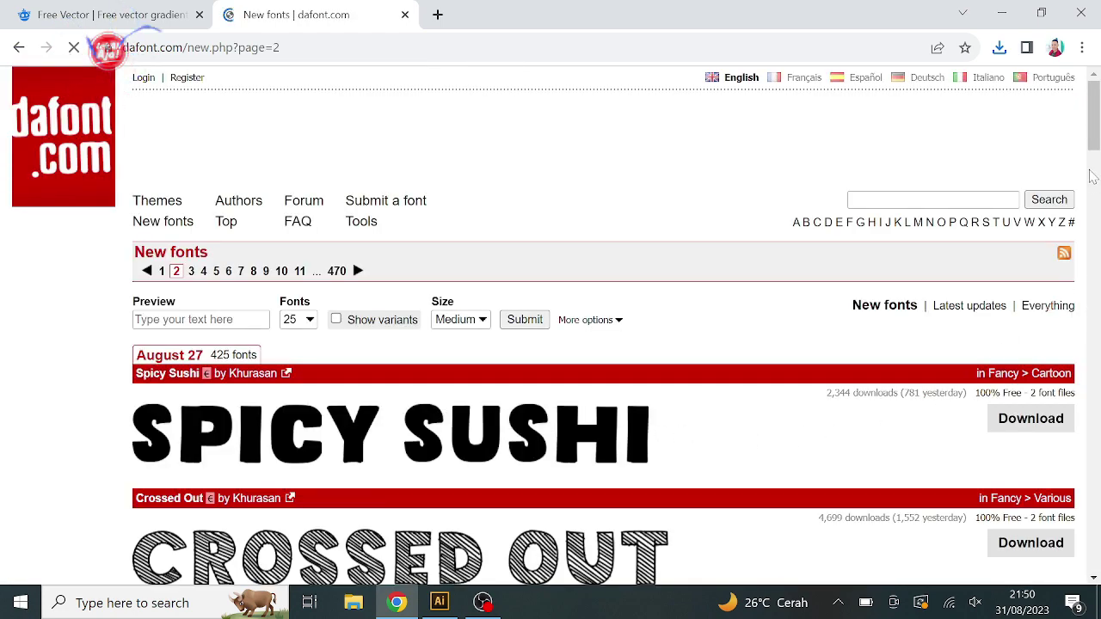
pyautogui.moveTo(1093, 136); pyautogui.dragTo(1094, 499)
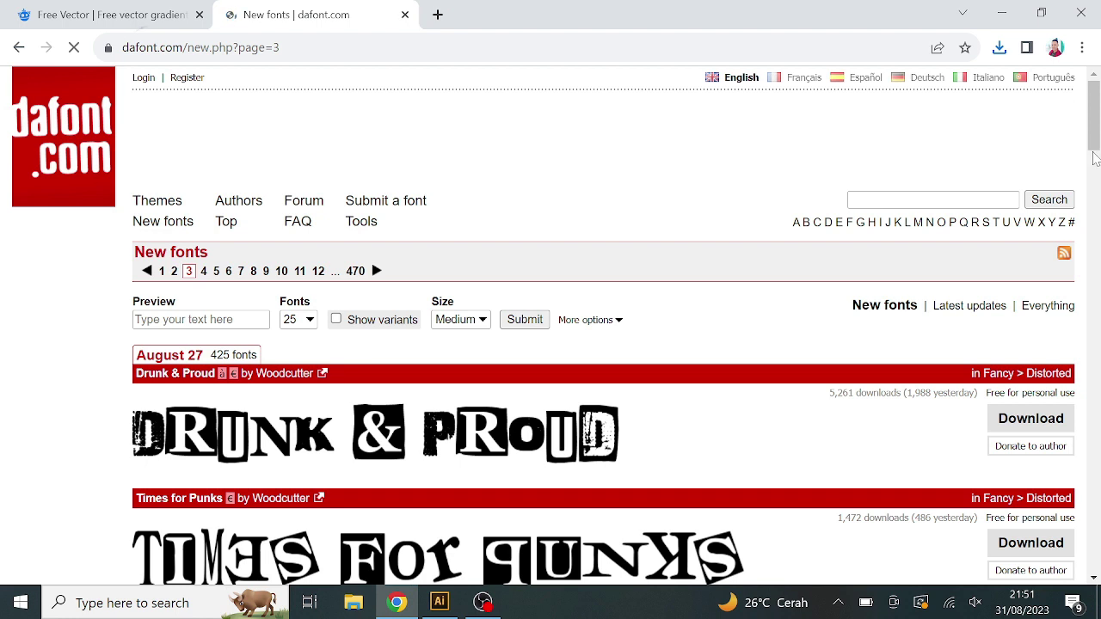
# Step: Search dafont for "hugheid" and download the Hugheid font
pyautogui.click(107, 55)
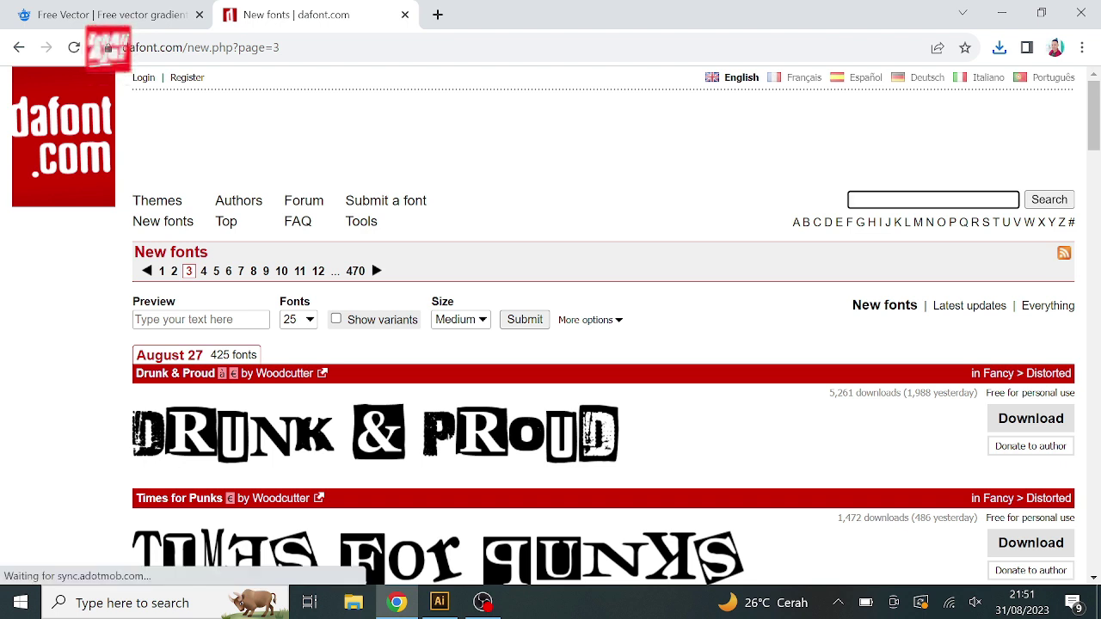
pyautogui.write('hu')
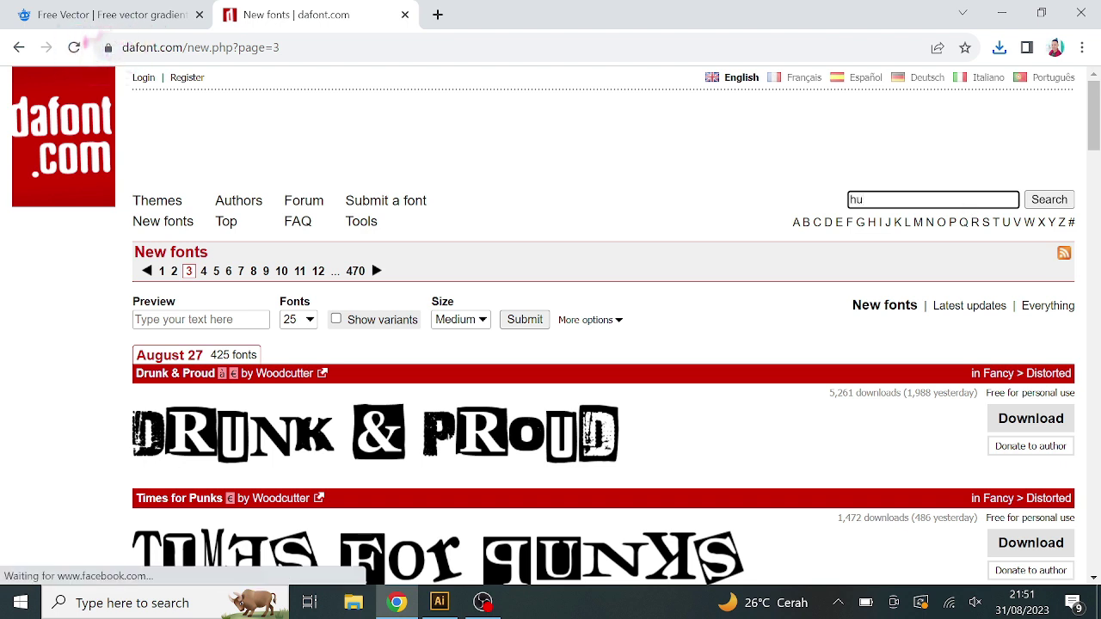
pyautogui.write('g')
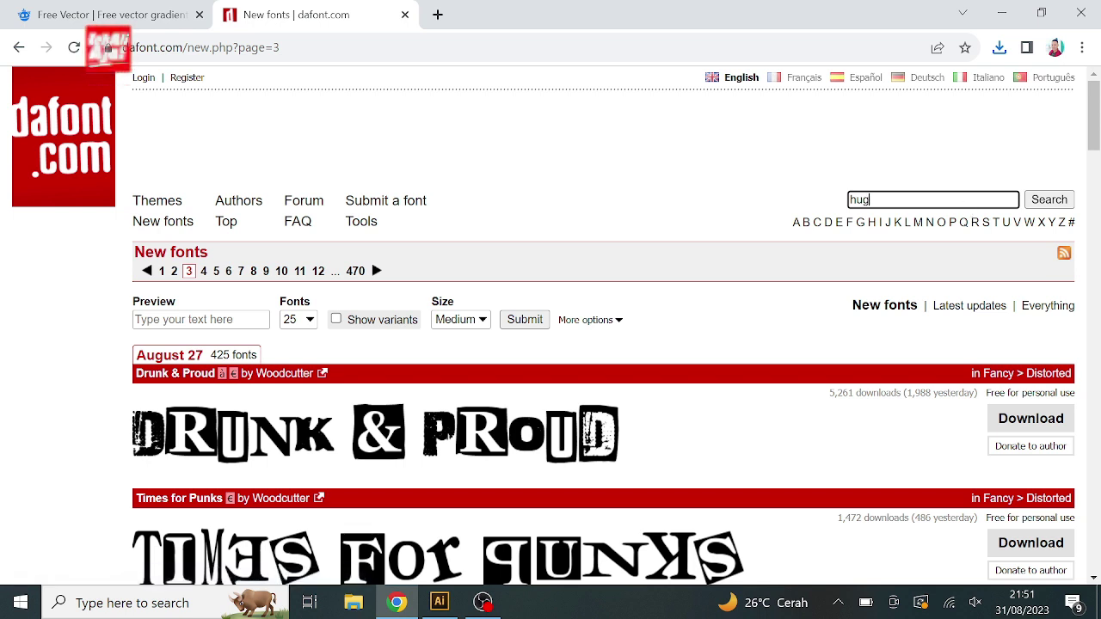
pyautogui.write('h')
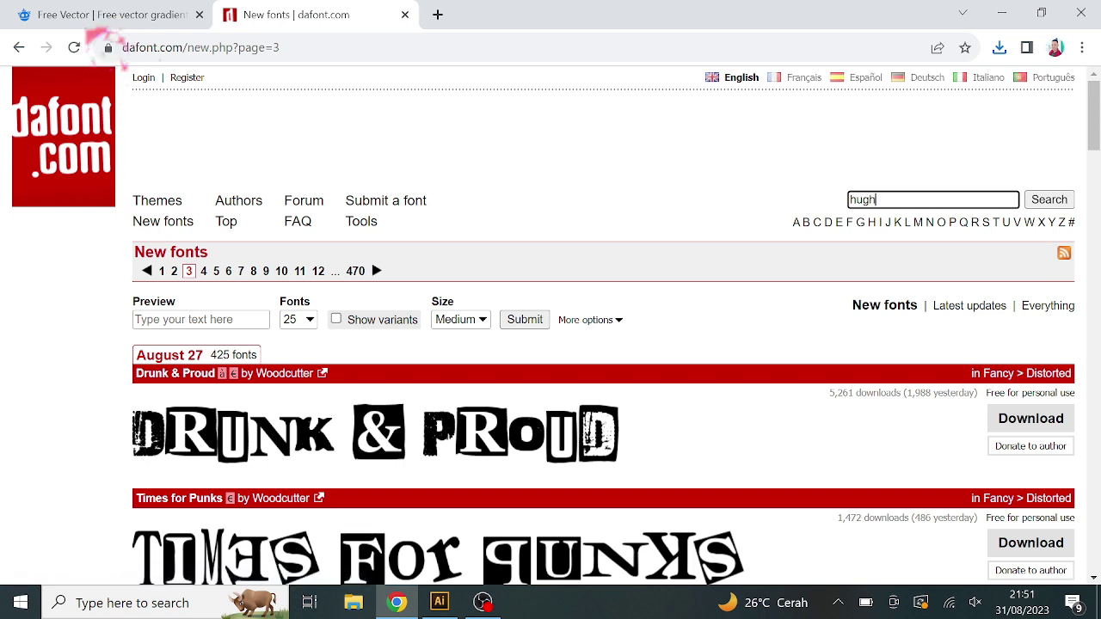
pyautogui.write('eid')
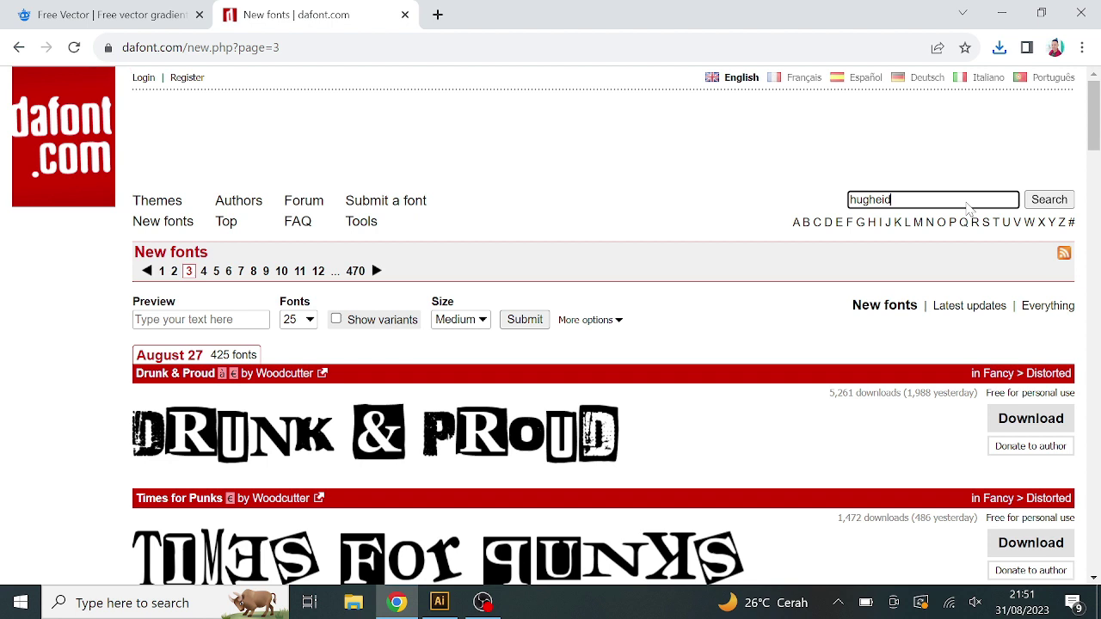
pyautogui.press('Return')
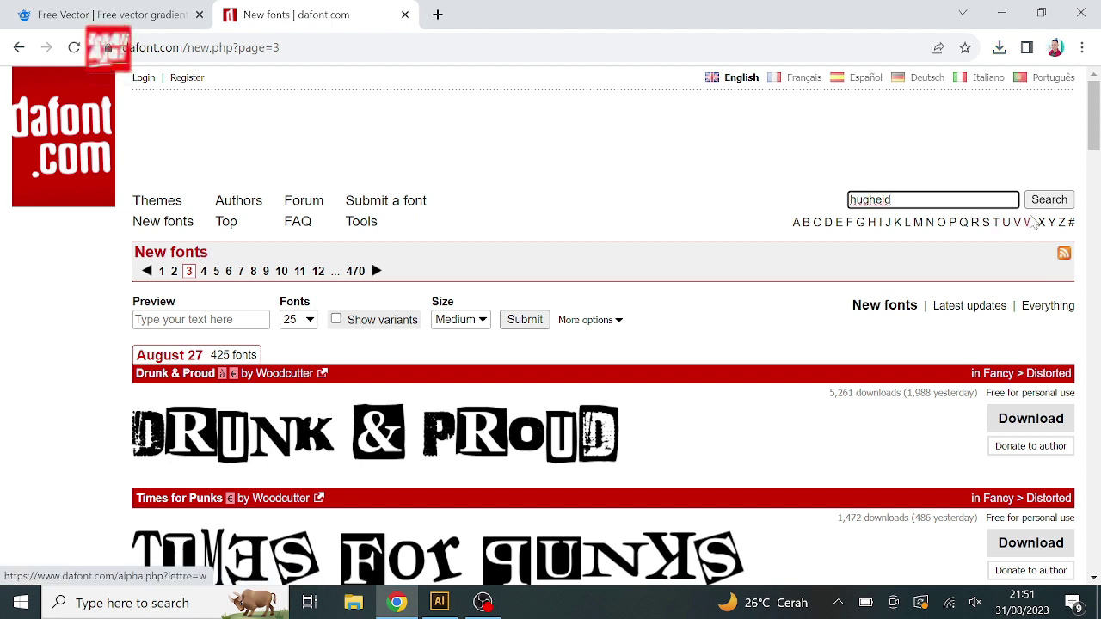
pyautogui.click(1041, 203)
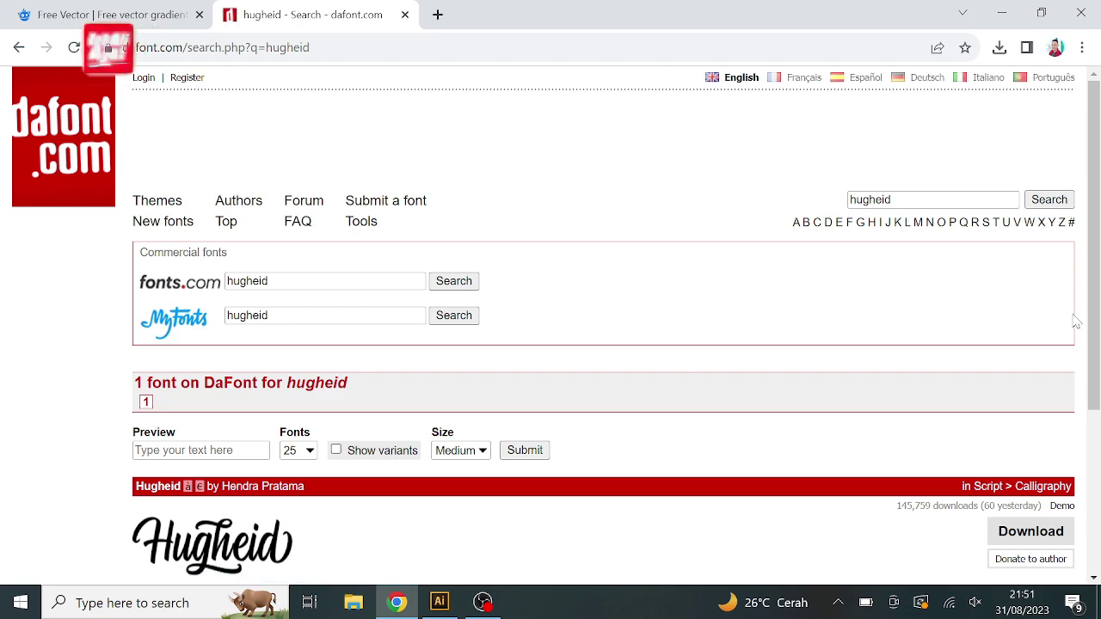
pyautogui.moveTo(1094, 300); pyautogui.dragTo(1096, 395)
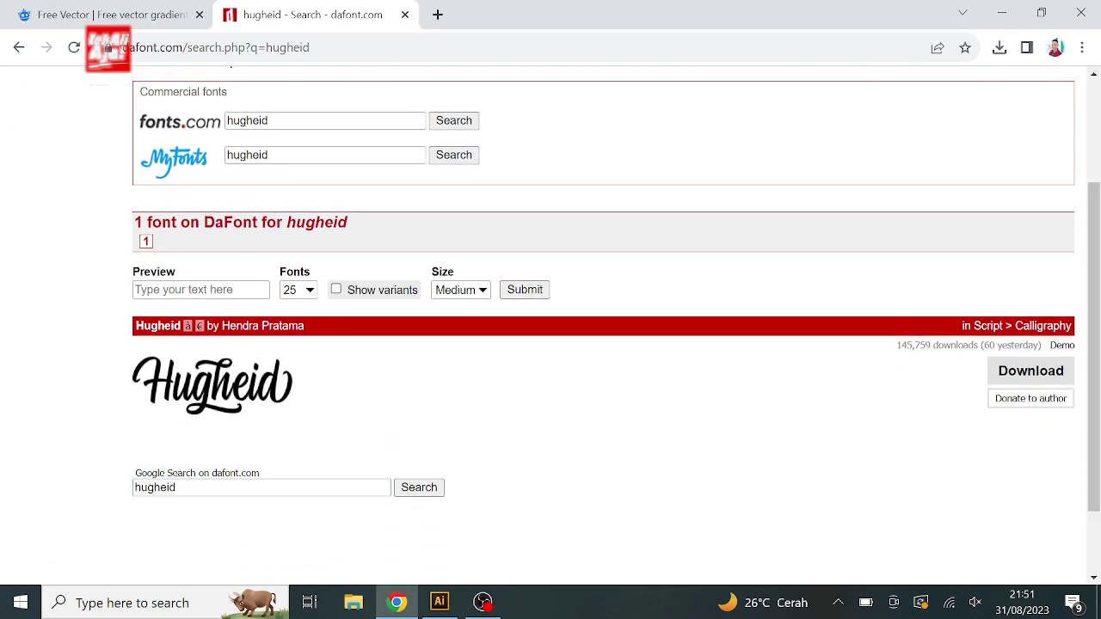
pyautogui.click(1023, 381)
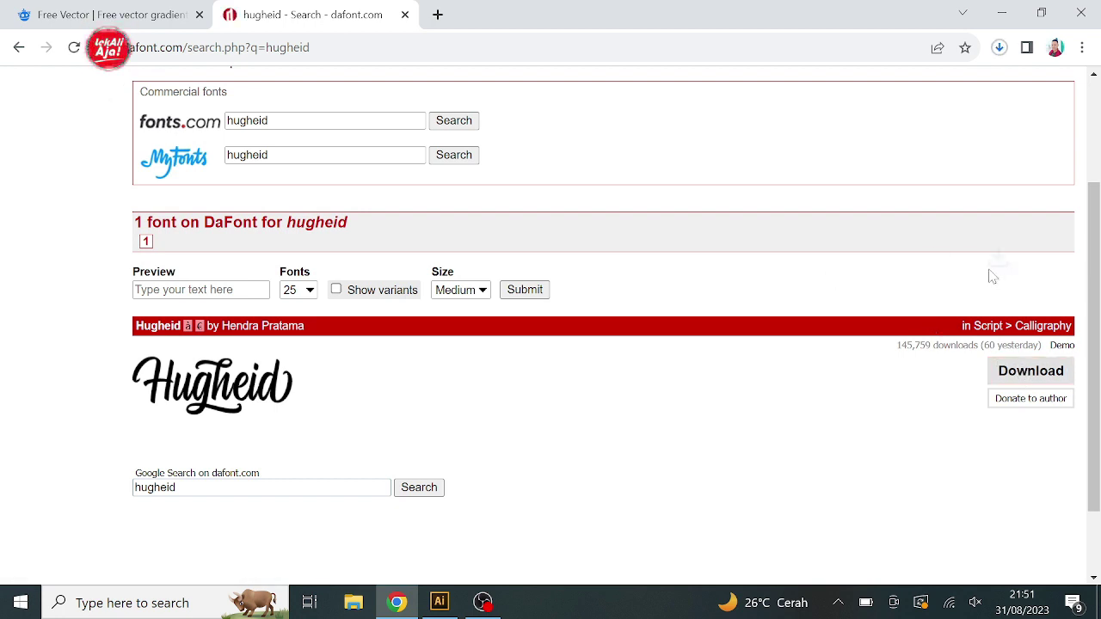
# Step: Replace the search term with "summer fruits" and download the Summer Fruits font
pyautogui.moveTo(1096, 348); pyautogui.dragTo(1096, 260)
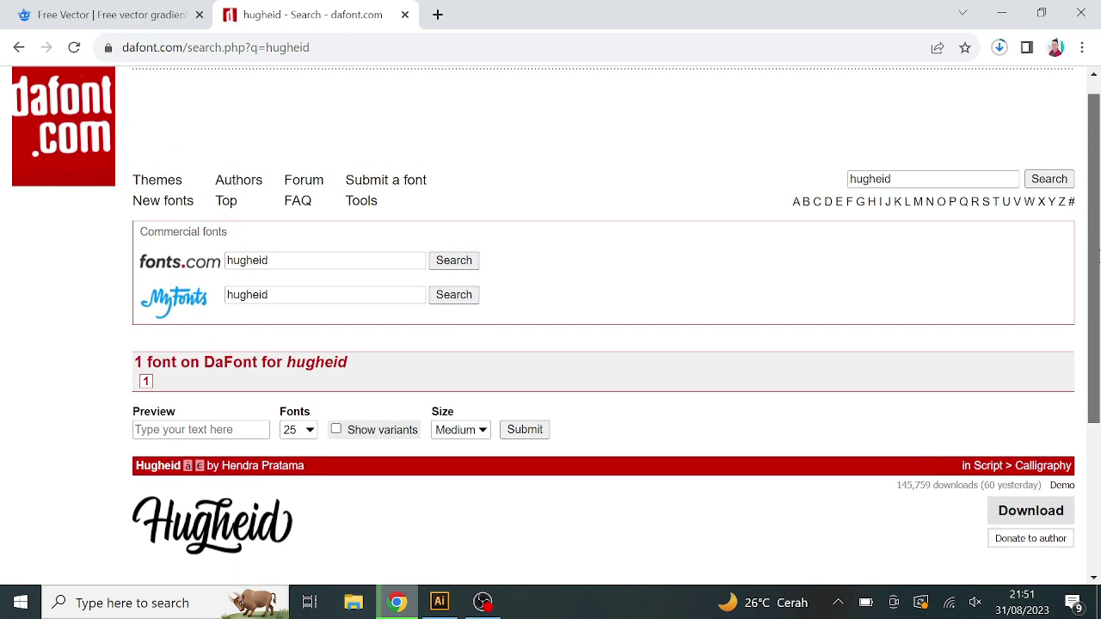
pyautogui.moveTo(938, 182); pyautogui.dragTo(850, 211)
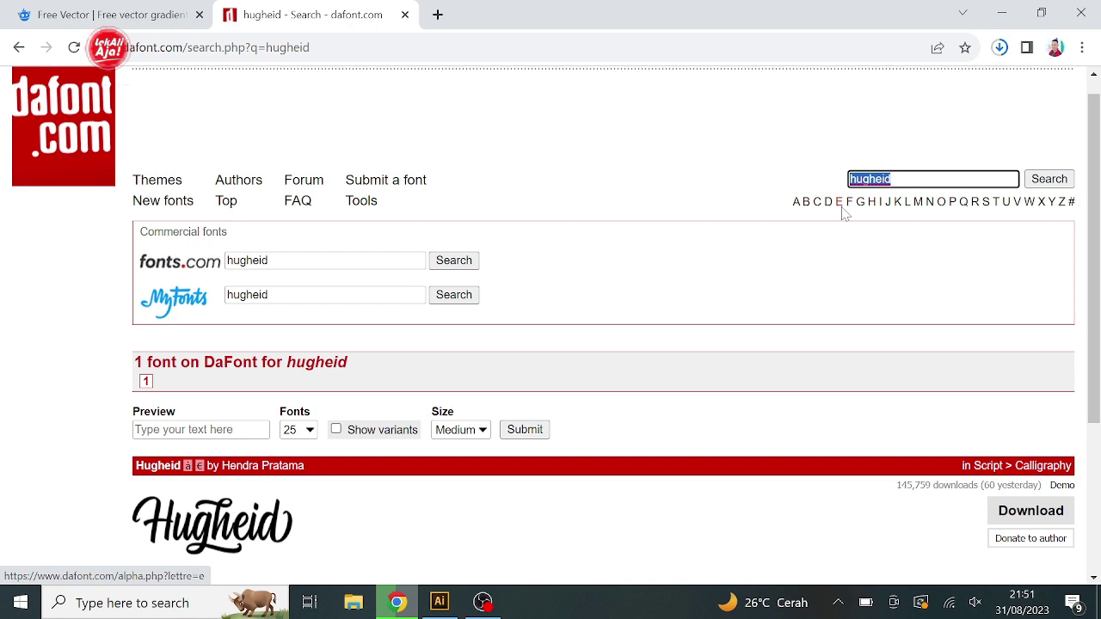
pyautogui.press('BackSpace')
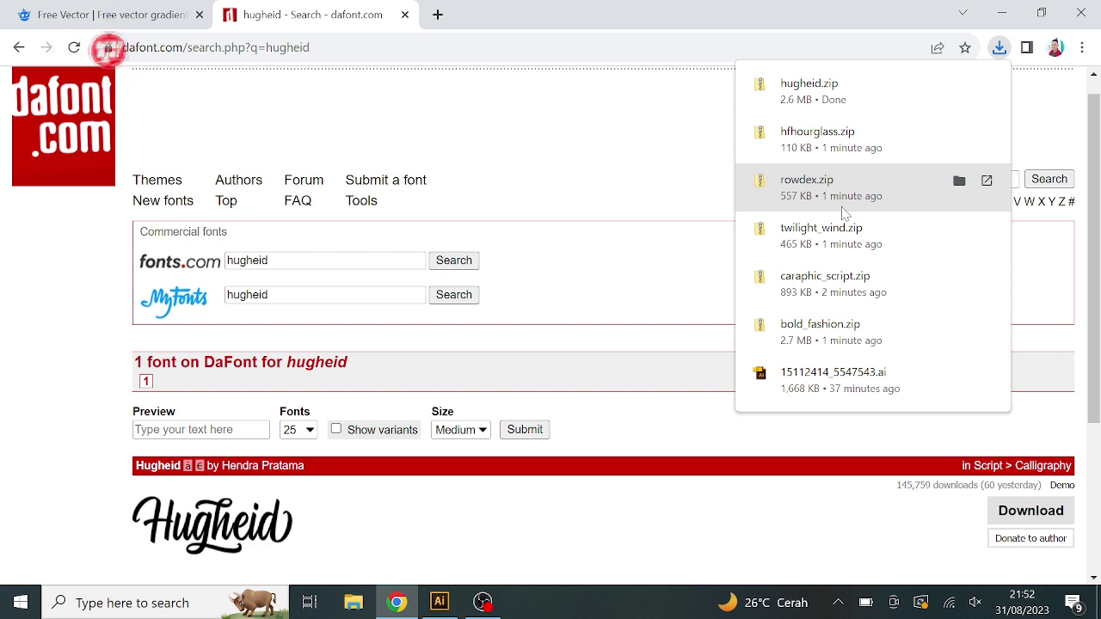
pyautogui.click(1053, 147)
pyautogui.click(934, 179)
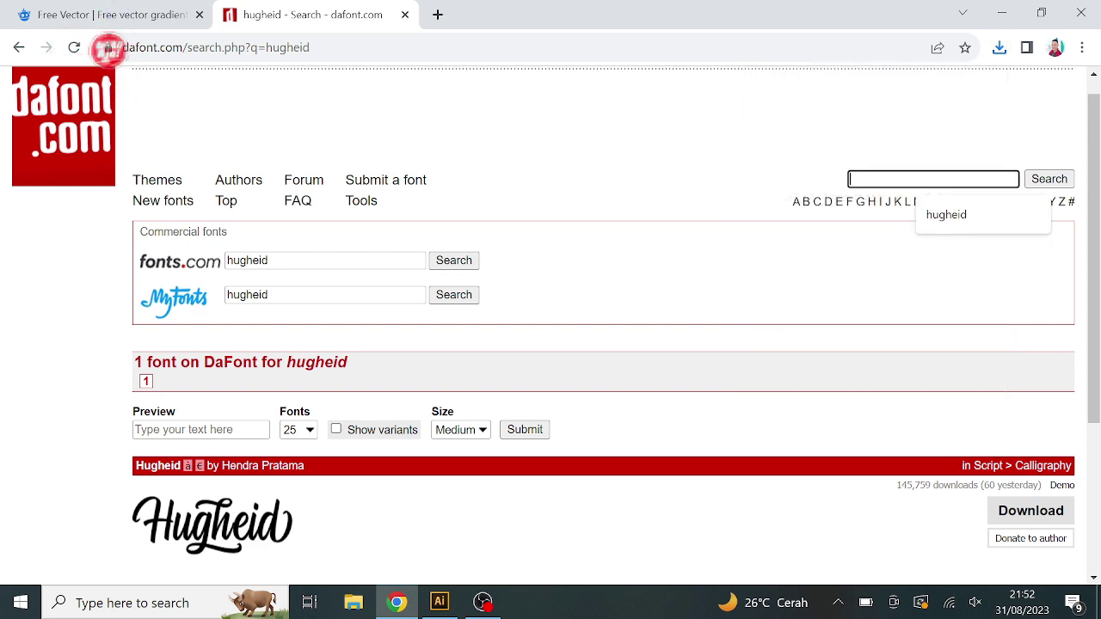
pyautogui.write('summer fru')
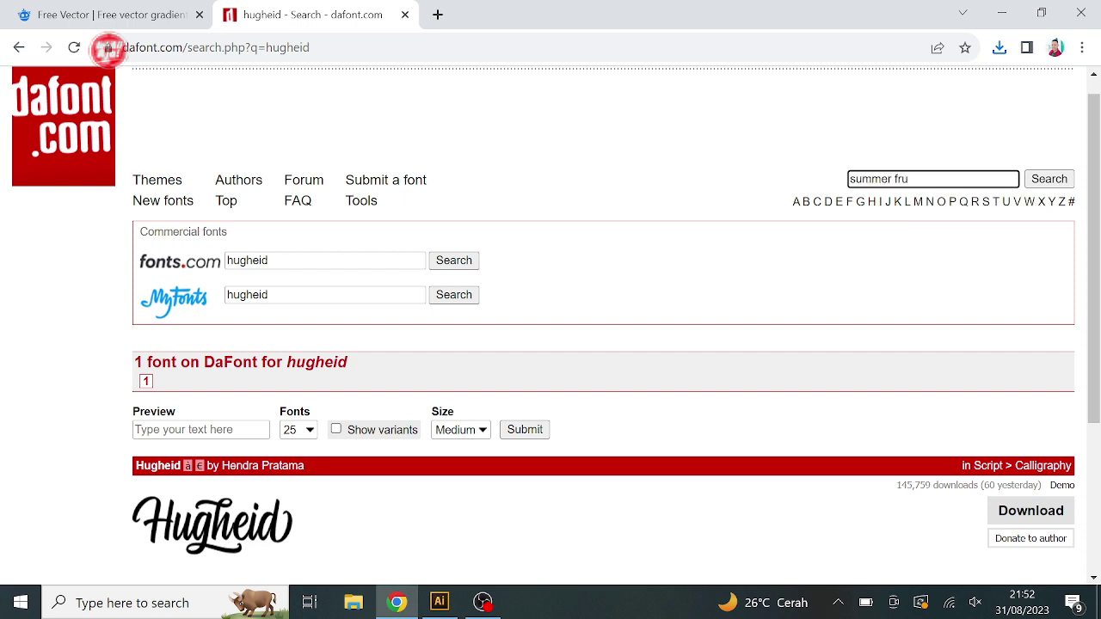
pyautogui.write('it')
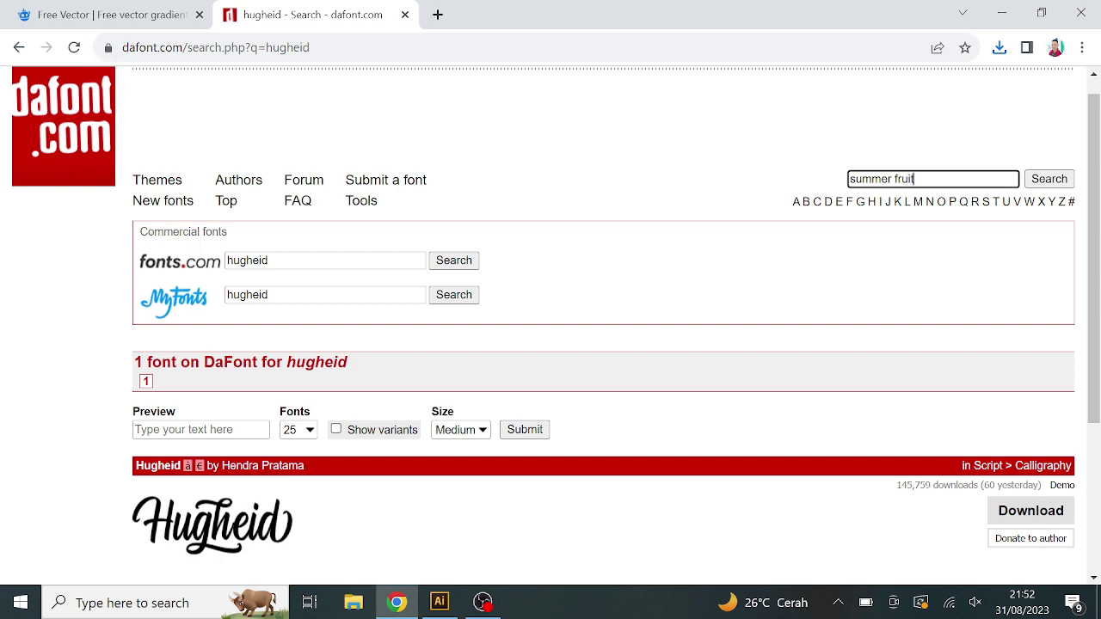
pyautogui.write('s')
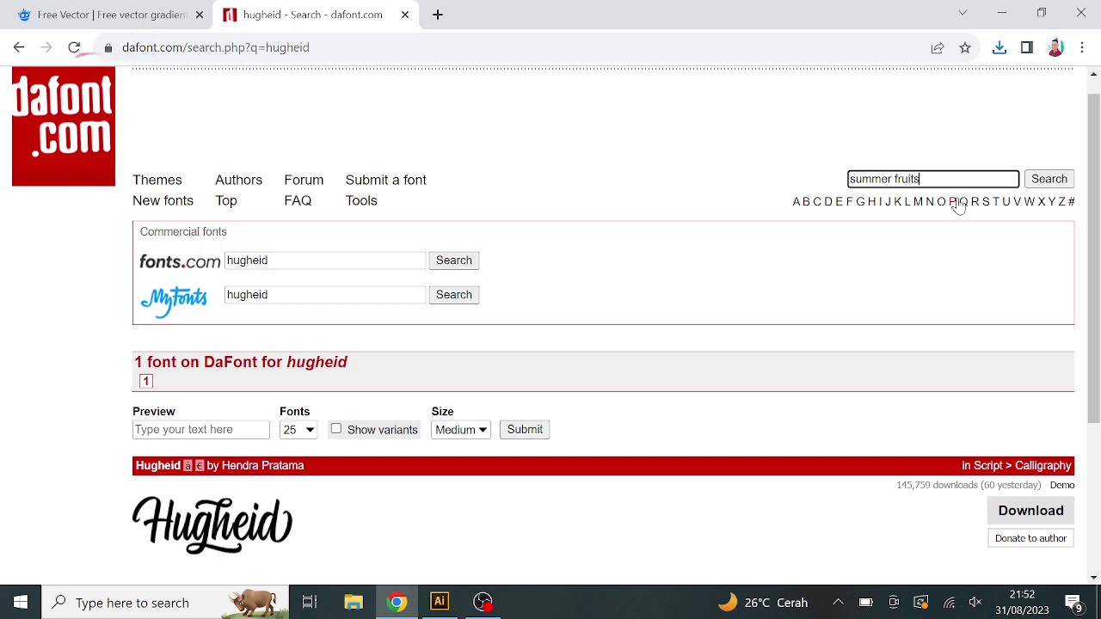
pyautogui.click(1044, 182)
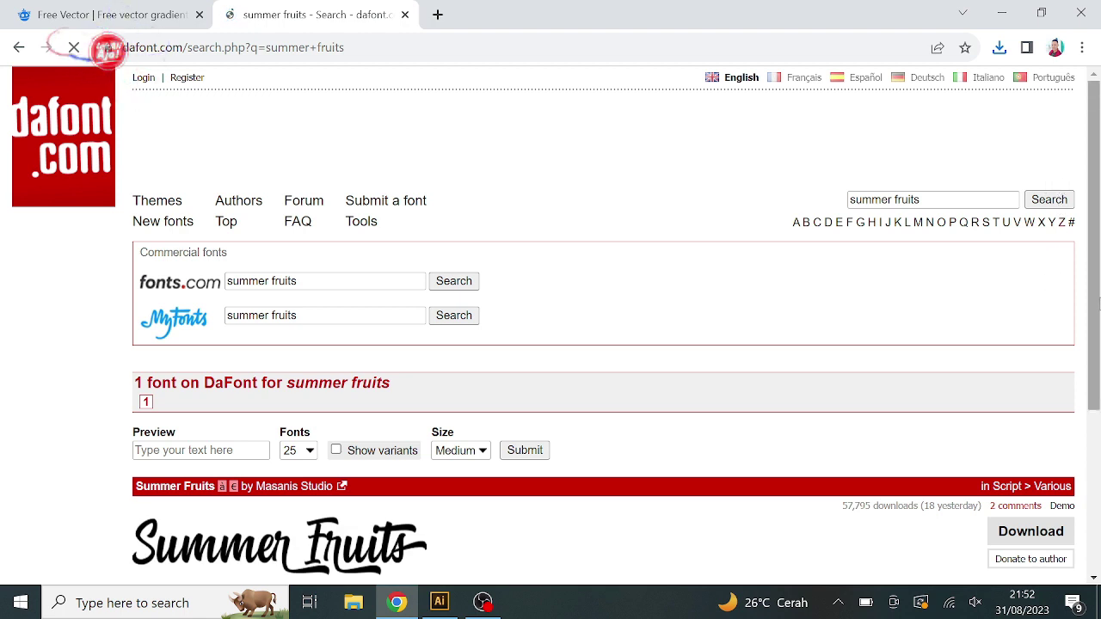
pyautogui.click(1029, 534)
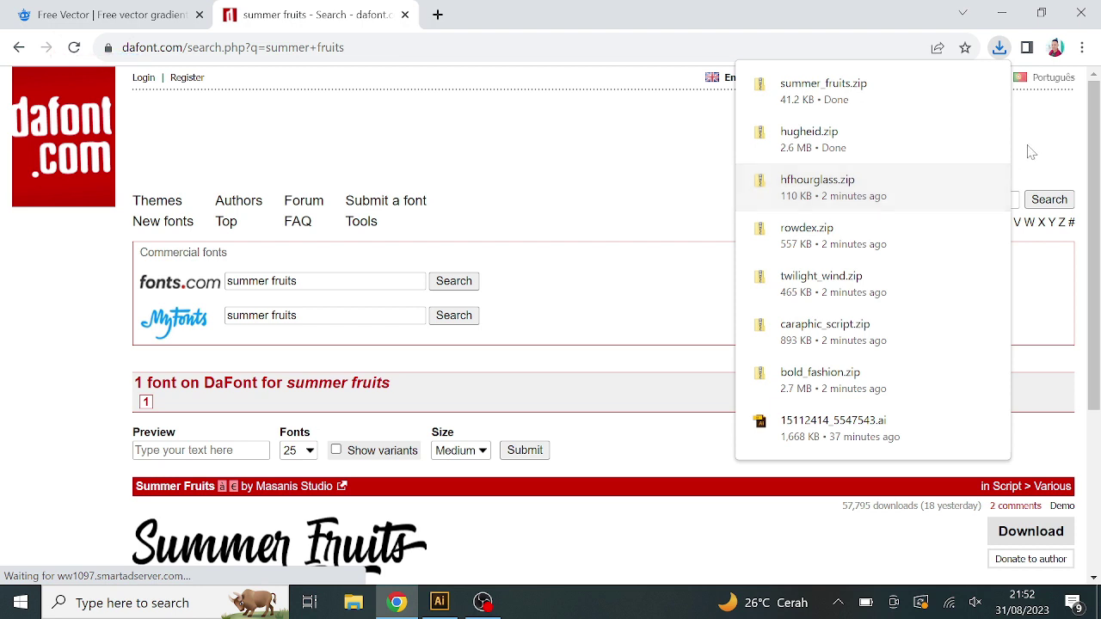
# Step: Search dafont for "oh chewy" and download the Oh Chewy font
pyautogui.moveTo(920, 200); pyautogui.dragTo(828, 220)
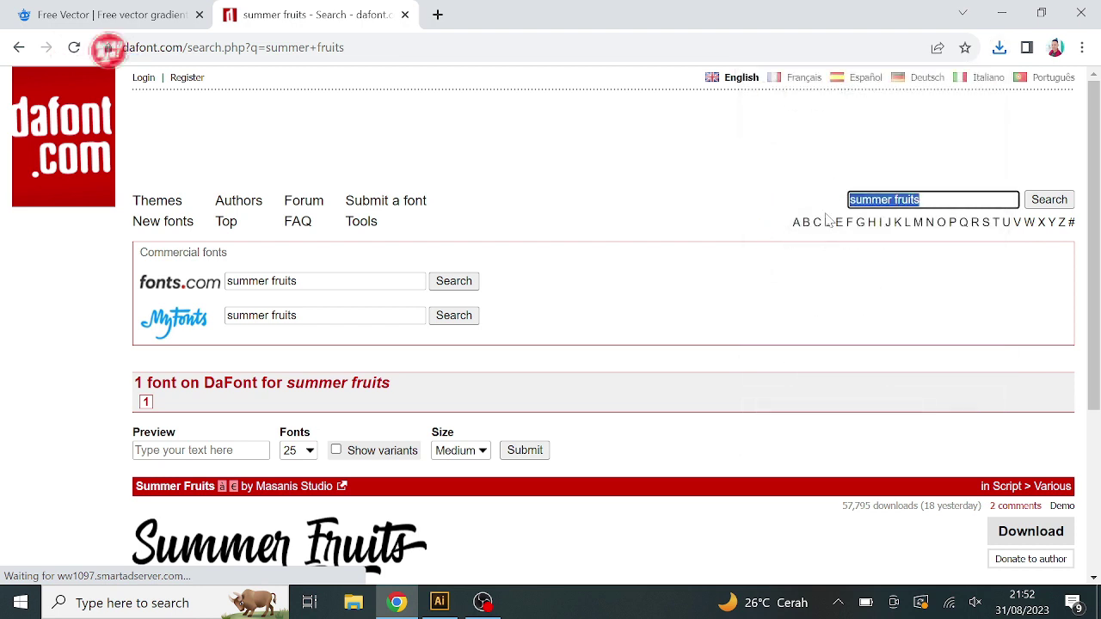
pyautogui.press('BackSpace')
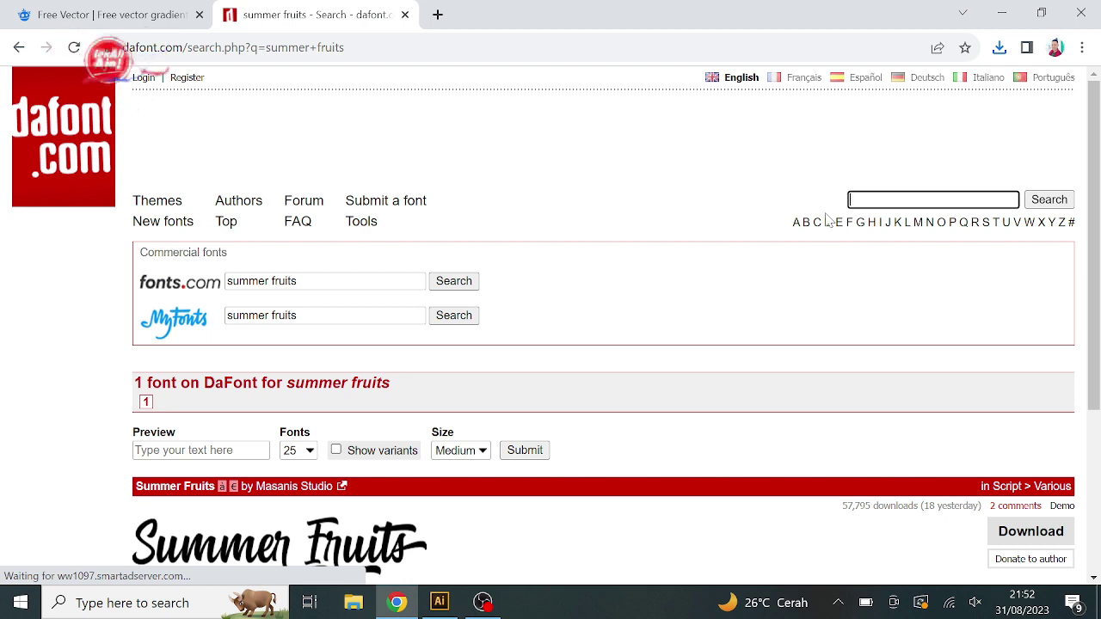
pyautogui.write('oh chewy')
pyautogui.press('Return')
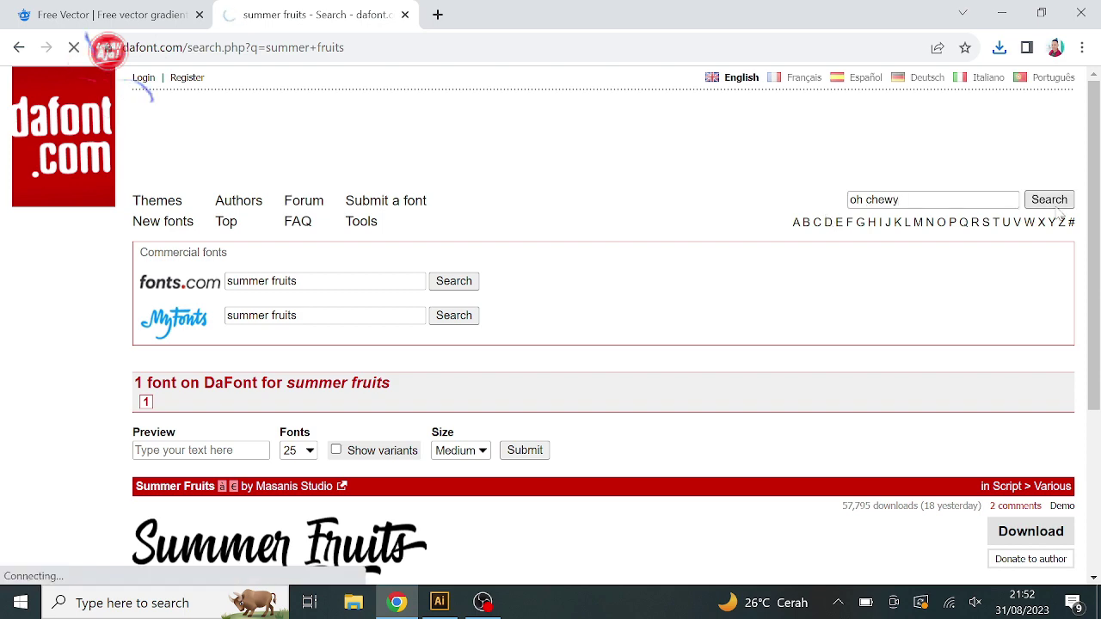
pyautogui.scroll(-2, 946, 172)
# Step: Search dafont for "actonia" and download the Actonia font
pyautogui.tripleClick(938, 82)
pyautogui.press('BackSpace')
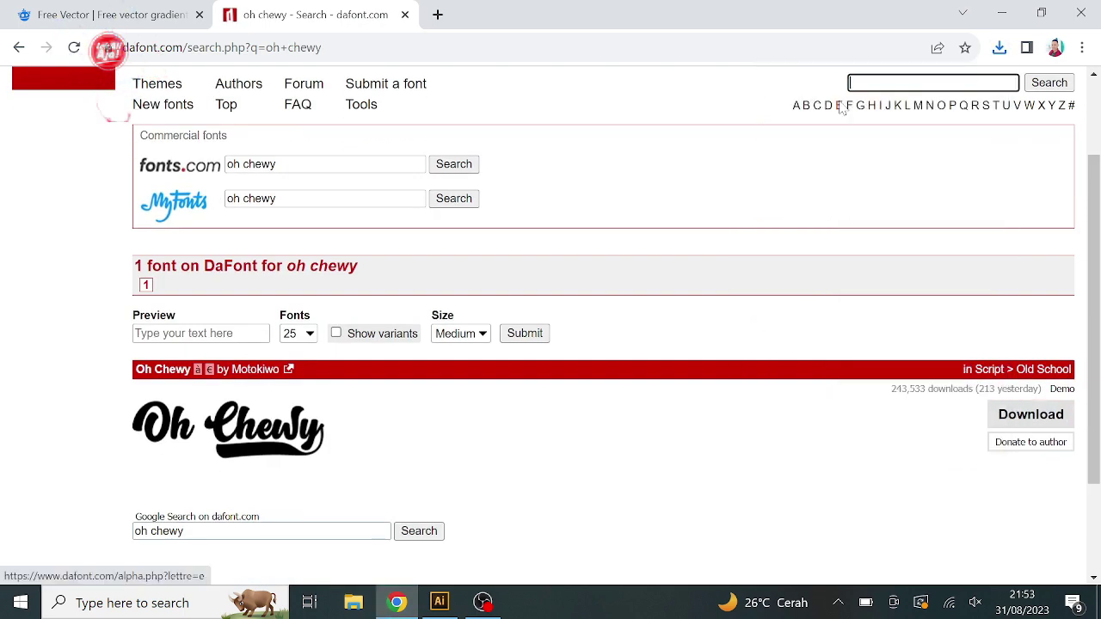
pyautogui.write('actonia')
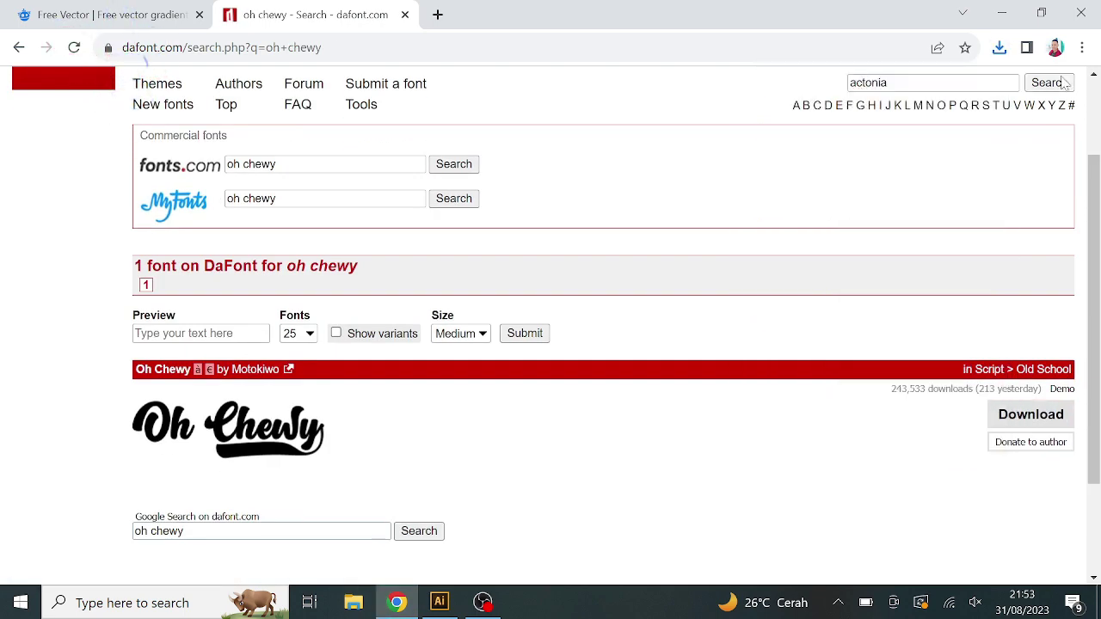
pyautogui.press('Return')
pyautogui.click(1029, 434)
pyautogui.scroll(-1, 1029, 441)
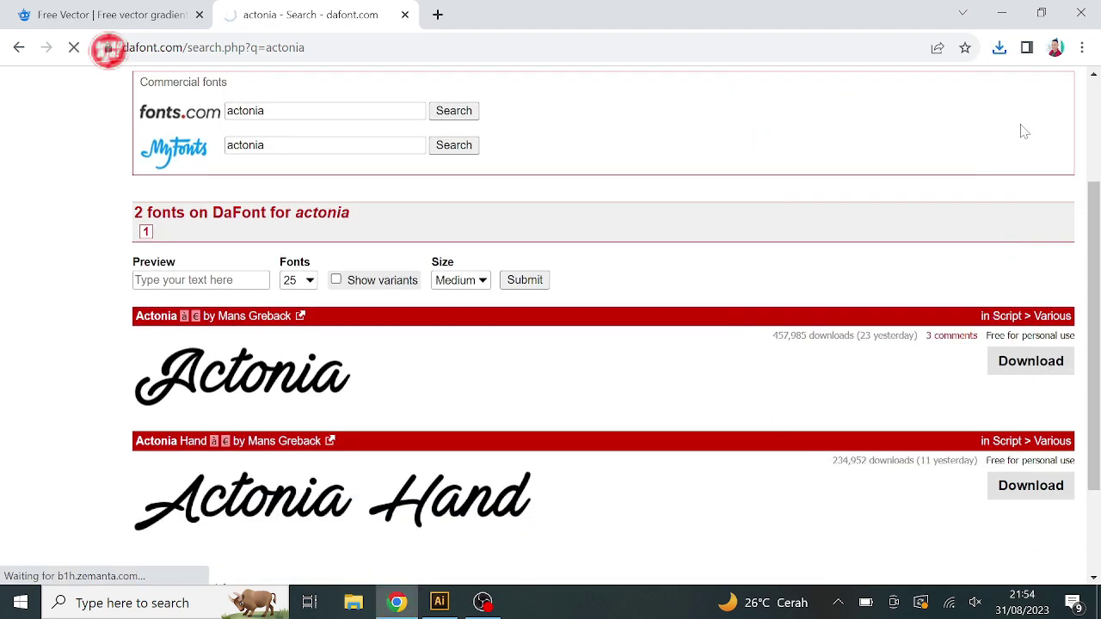
# Step: Search dafont for "master of break" and download the Master Of Break font
pyautogui.scroll(2, 1024, 131)
pyautogui.doubleClick(912, 158)
pyautogui.write('master')
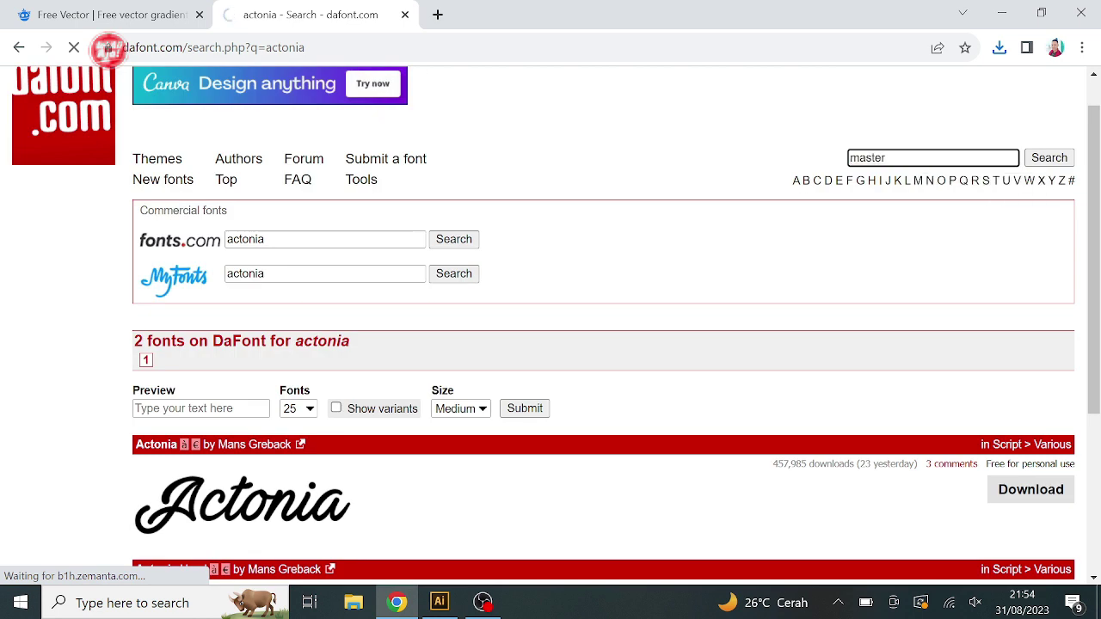
pyautogui.write(' of break')
pyautogui.press('Return')
pyautogui.click(1030, 531)
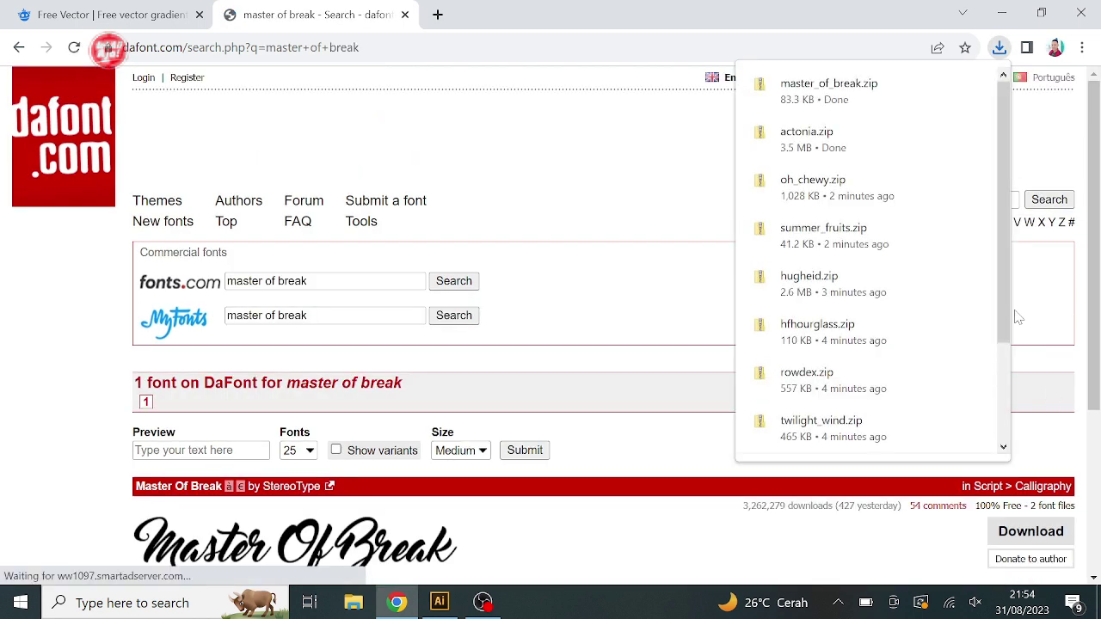
# Step: Switch to File Explorer and cut the ten downloaded font archives, master_of_break through caraphic_script, from the Downloads folder
pyautogui.click(1001, 17)
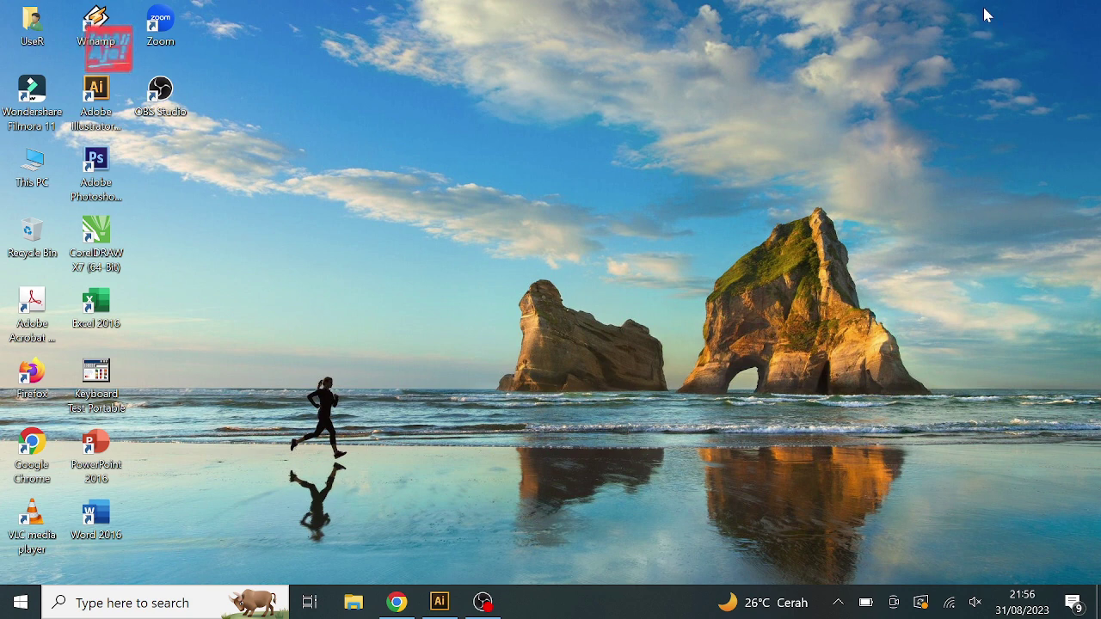
pyautogui.click(354, 604)
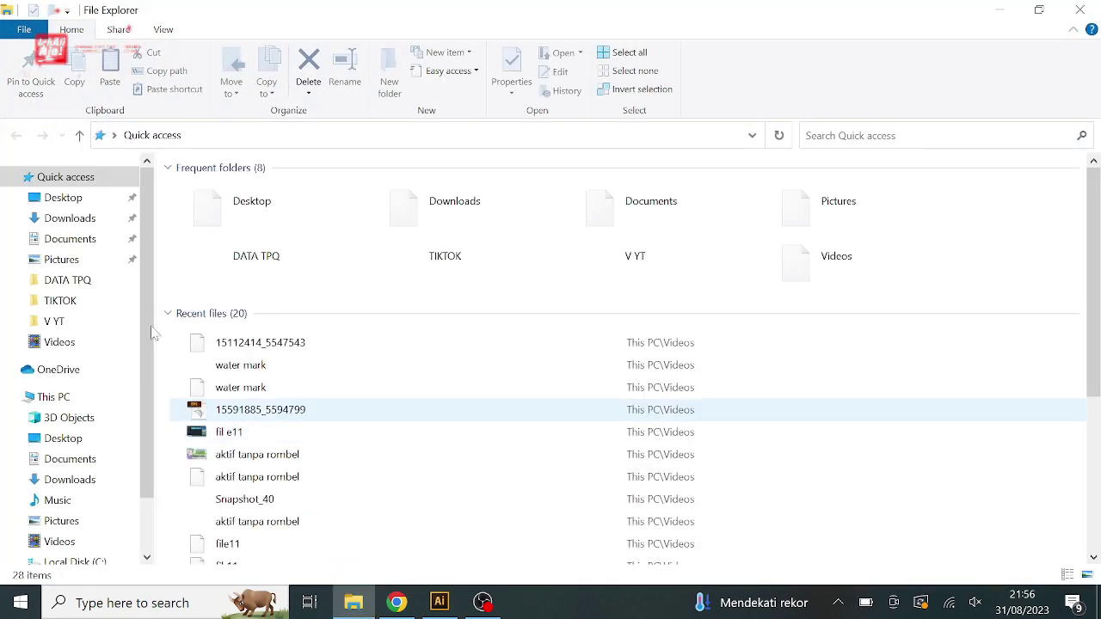
pyautogui.click(82, 225)
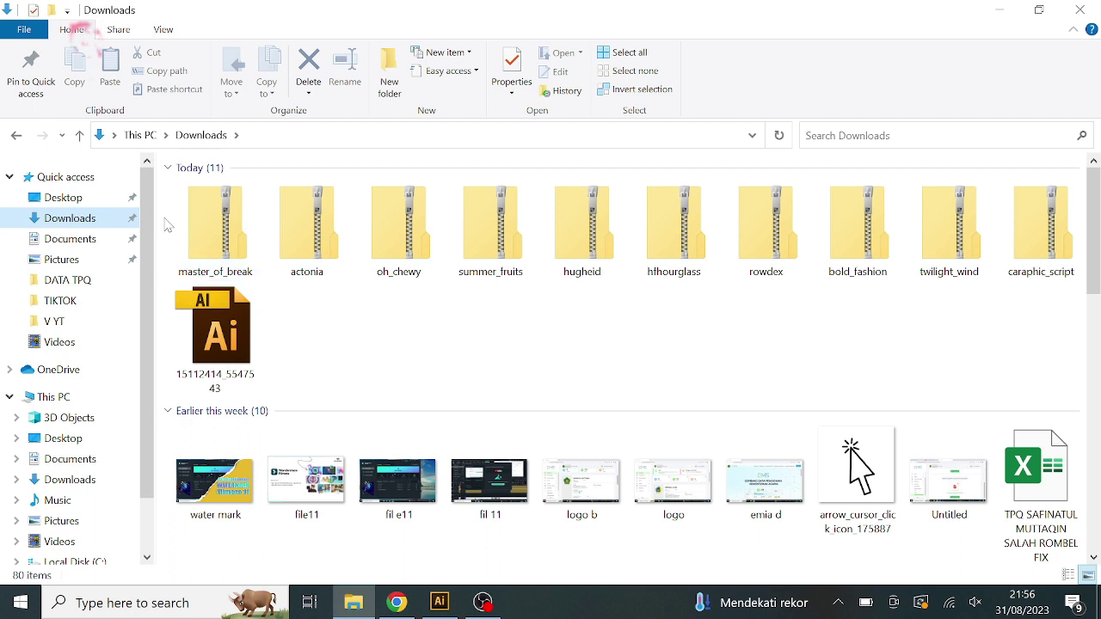
pyautogui.moveTo(164, 216); pyautogui.dragTo(1022, 262)
pyautogui.rightClick(1024, 258)
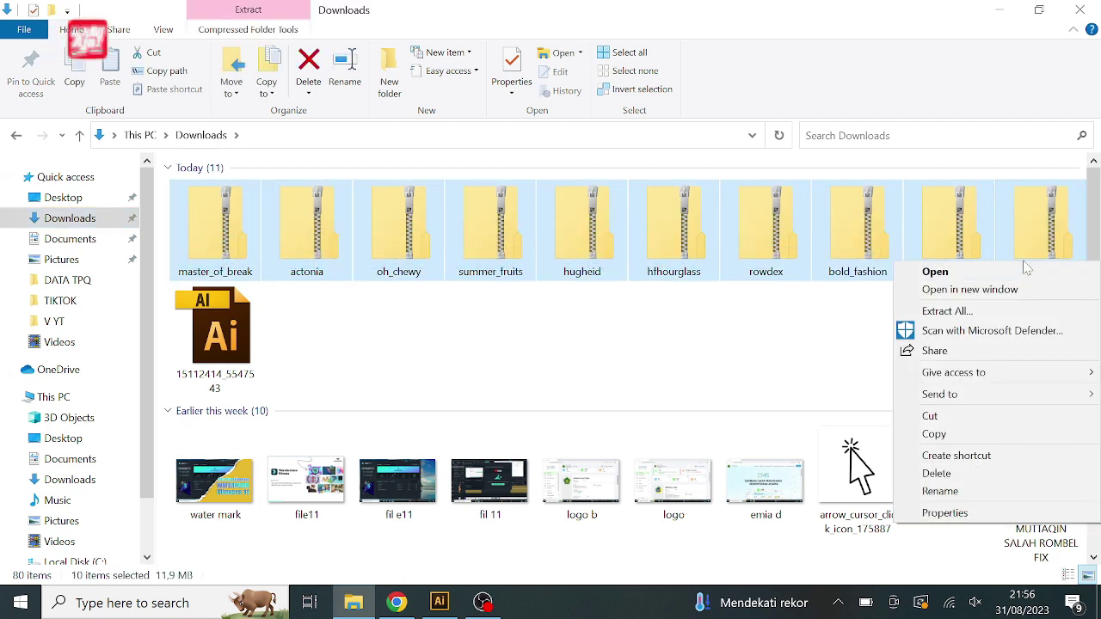
pyautogui.click(1016, 416)
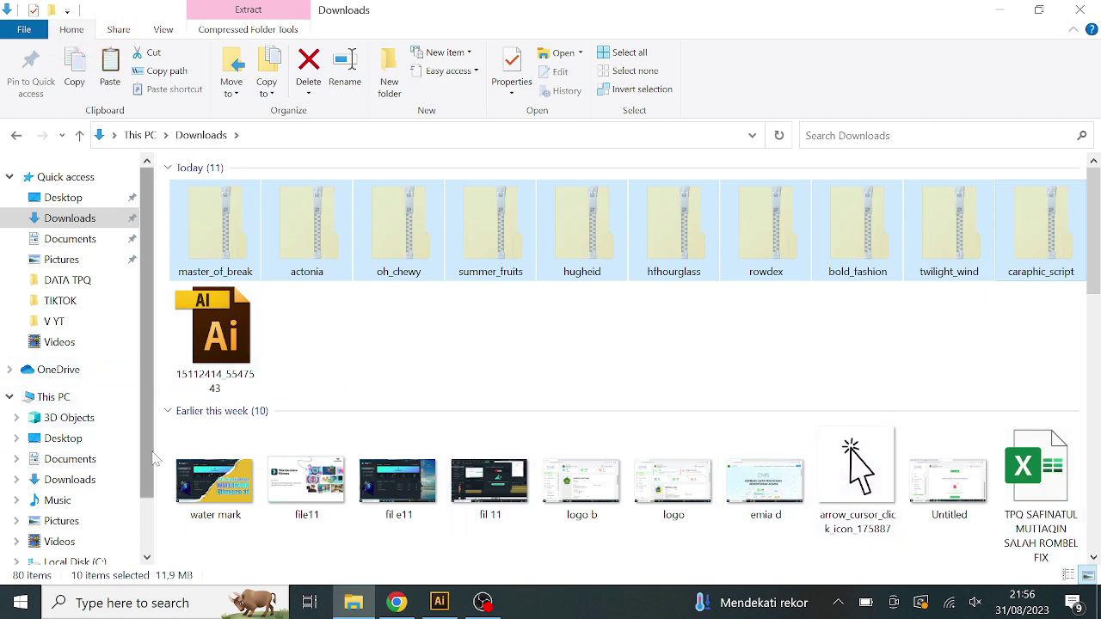
# Step: Create a new folder named Font inside Program Files on Local Disk (C:)
pyautogui.scroll(-3, 154, 459)
pyautogui.click(74, 486)
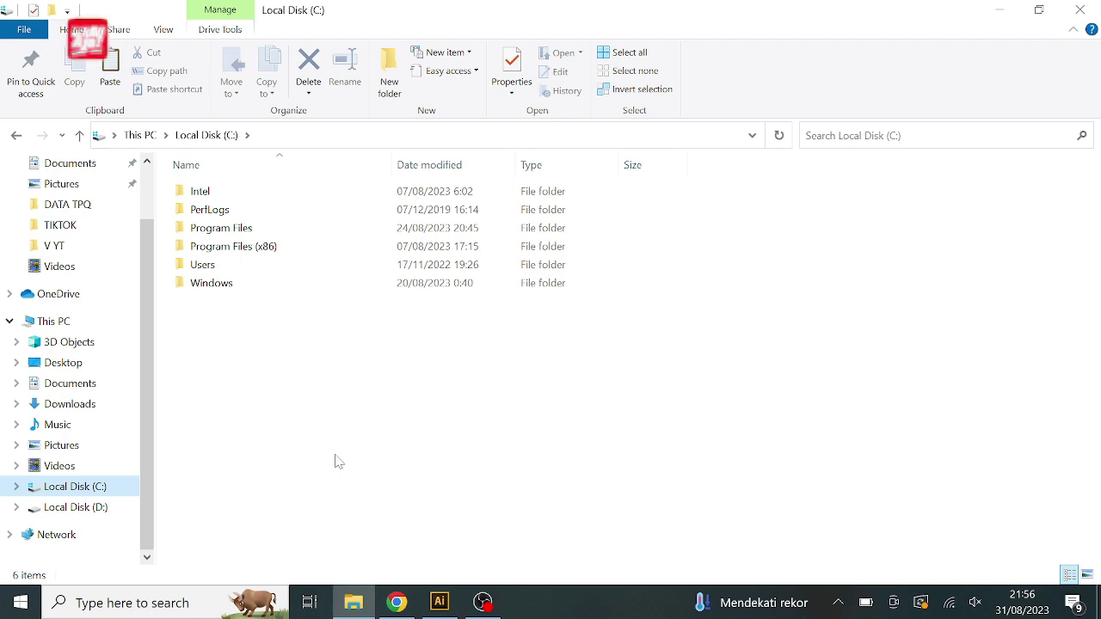
pyautogui.doubleClick(256, 228)
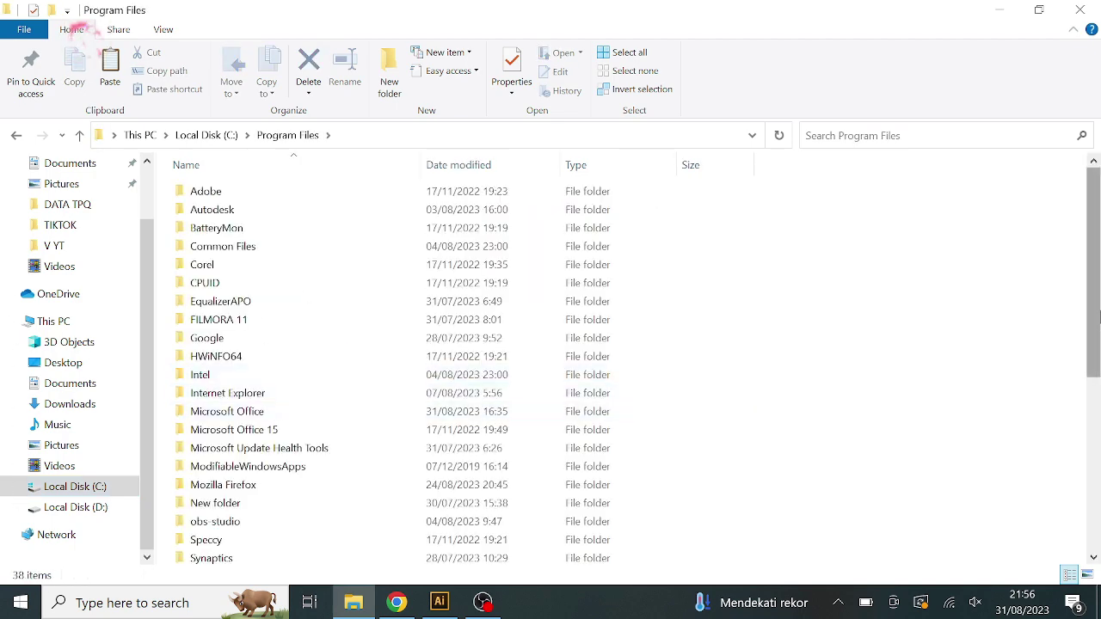
pyautogui.moveTo(1099, 317); pyautogui.dragTo(1098, 231)
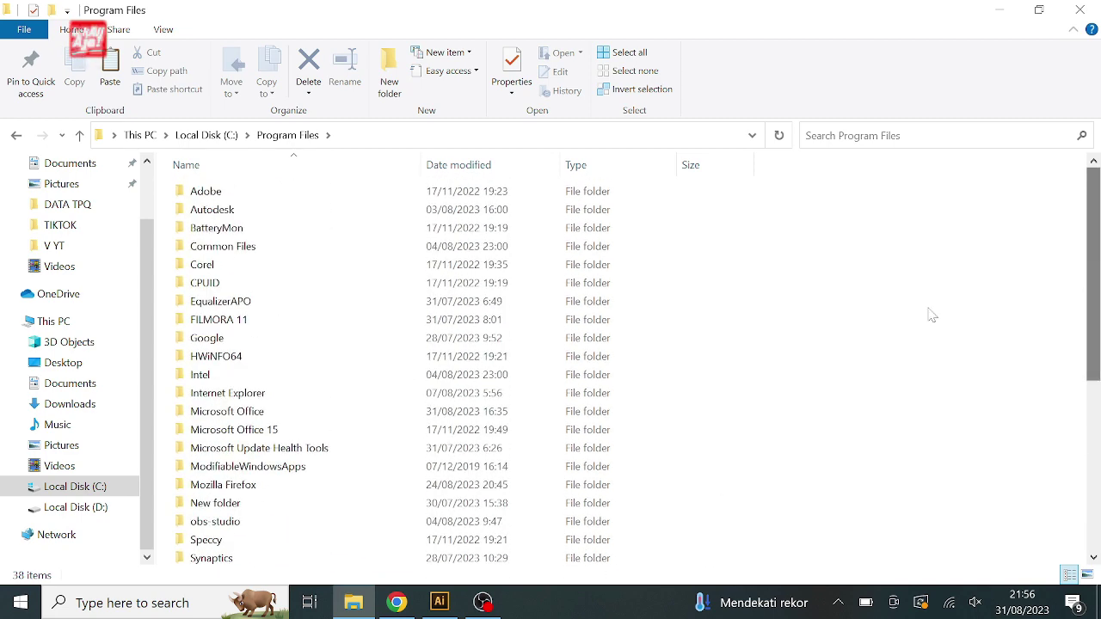
pyautogui.click(389, 77)
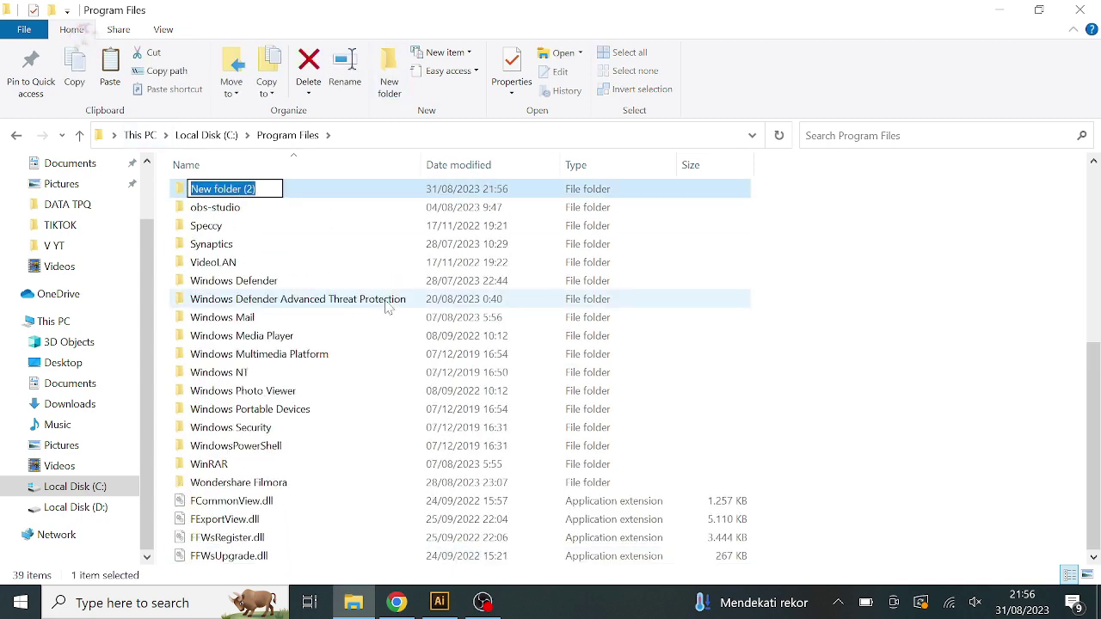
pyautogui.write('f')
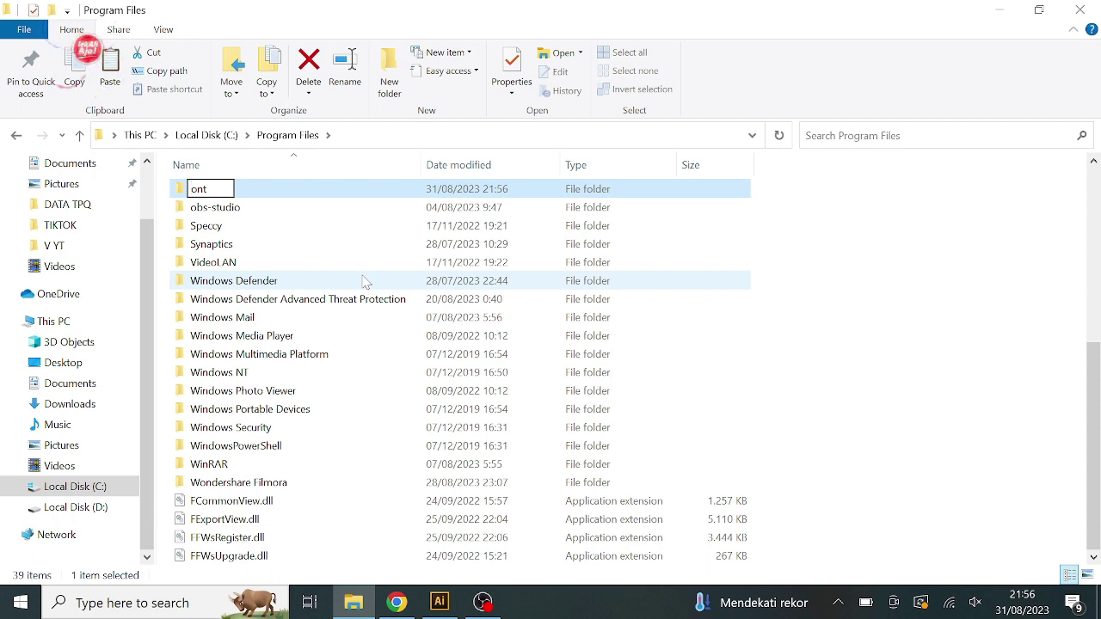
pyautogui.write('F')
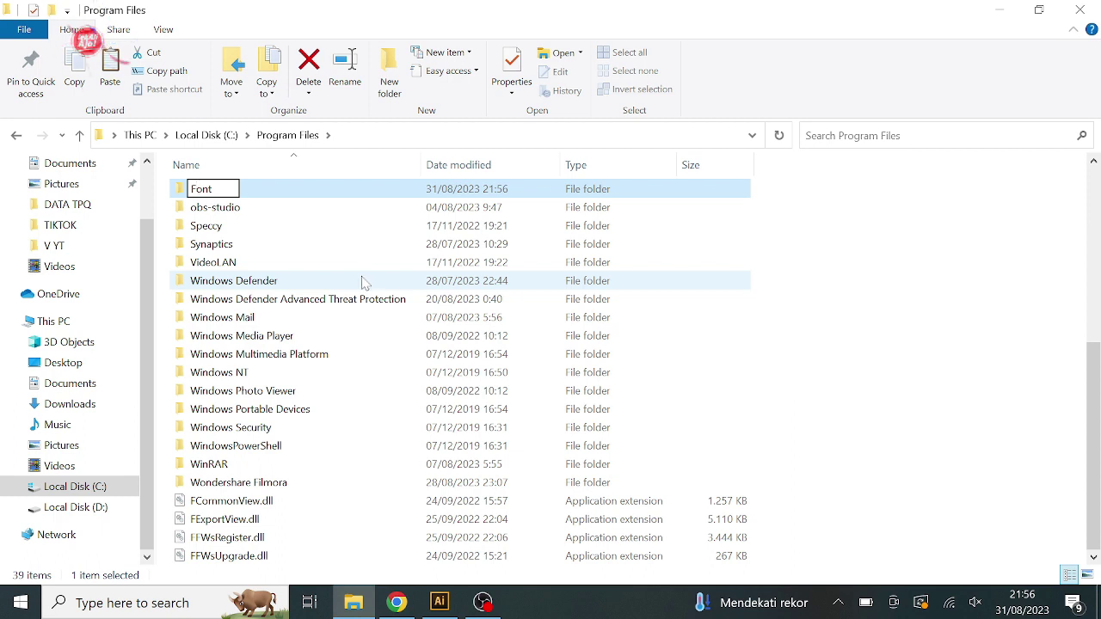
pyautogui.press('Return')
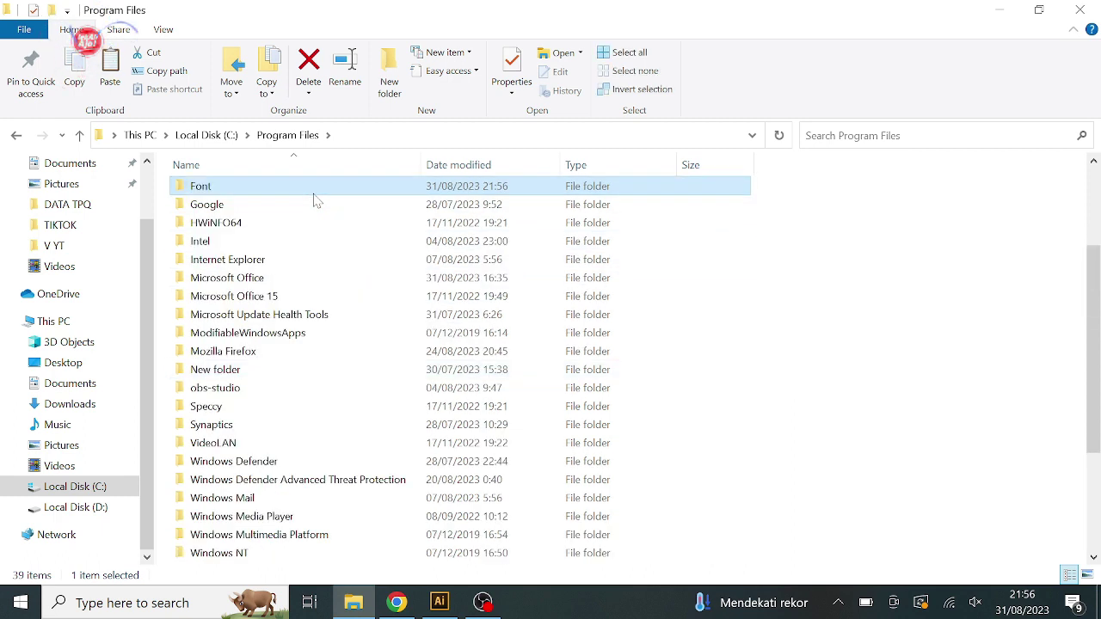
# Step: Paste the ten cut font archives into the new Font folder
pyautogui.doubleClick(315, 198)
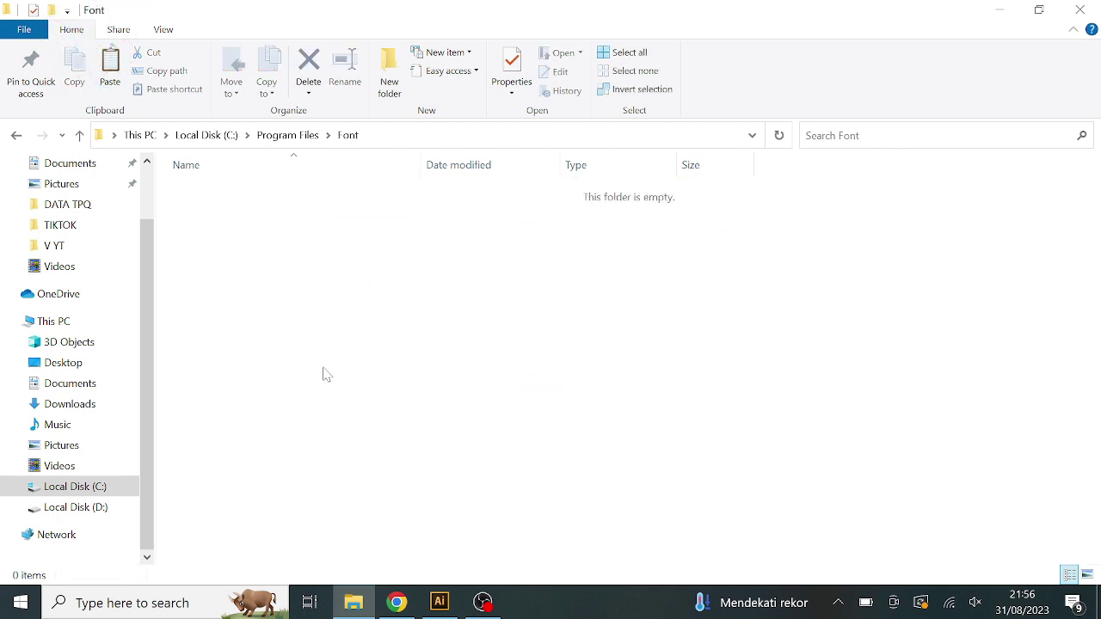
pyautogui.hotkey('ctrl', 'v')
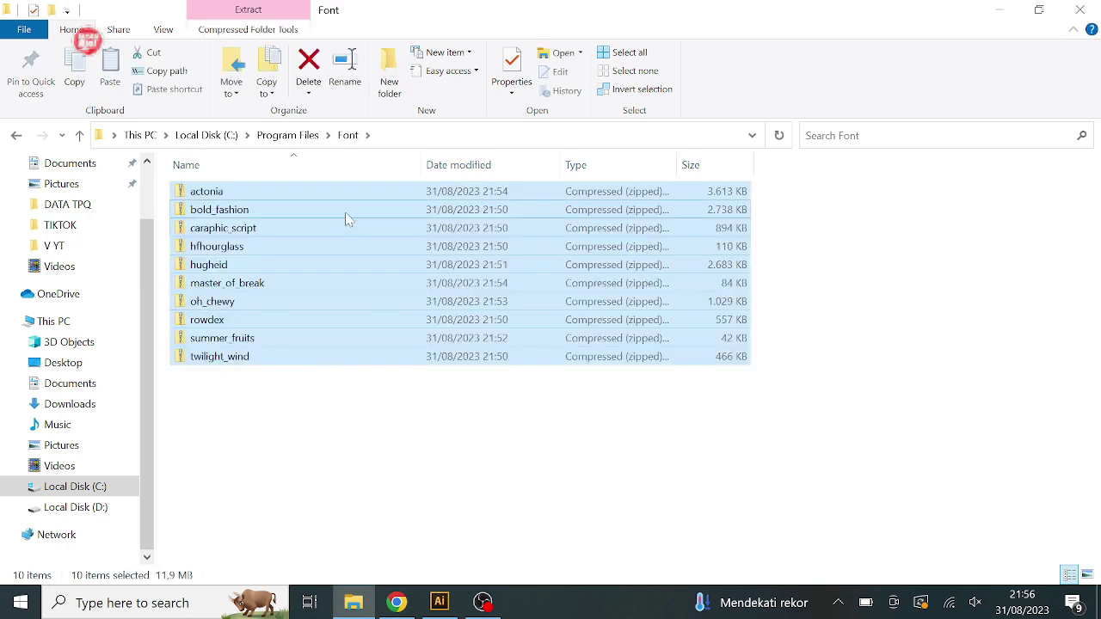
pyautogui.click(245, 422)
# Step: Select all ten font archives and extract them within the Font folder, starting with C:\Program Files\Font\actonia
pyautogui.moveTo(202, 401); pyautogui.dragTo(370, 208)
pyautogui.rightClick(366, 201)
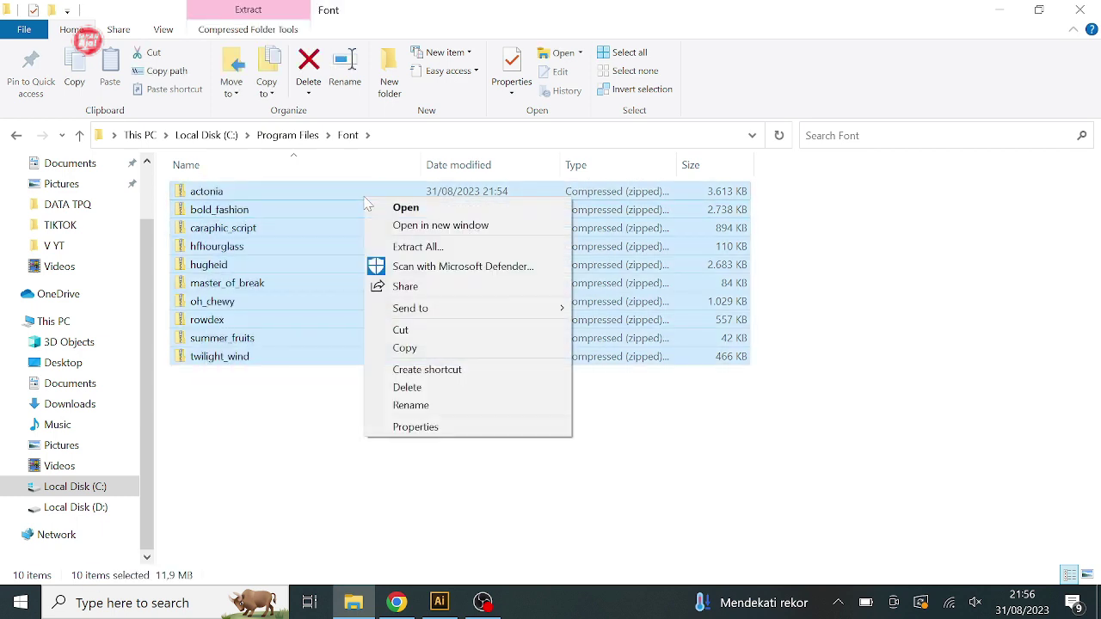
pyautogui.click(418, 246)
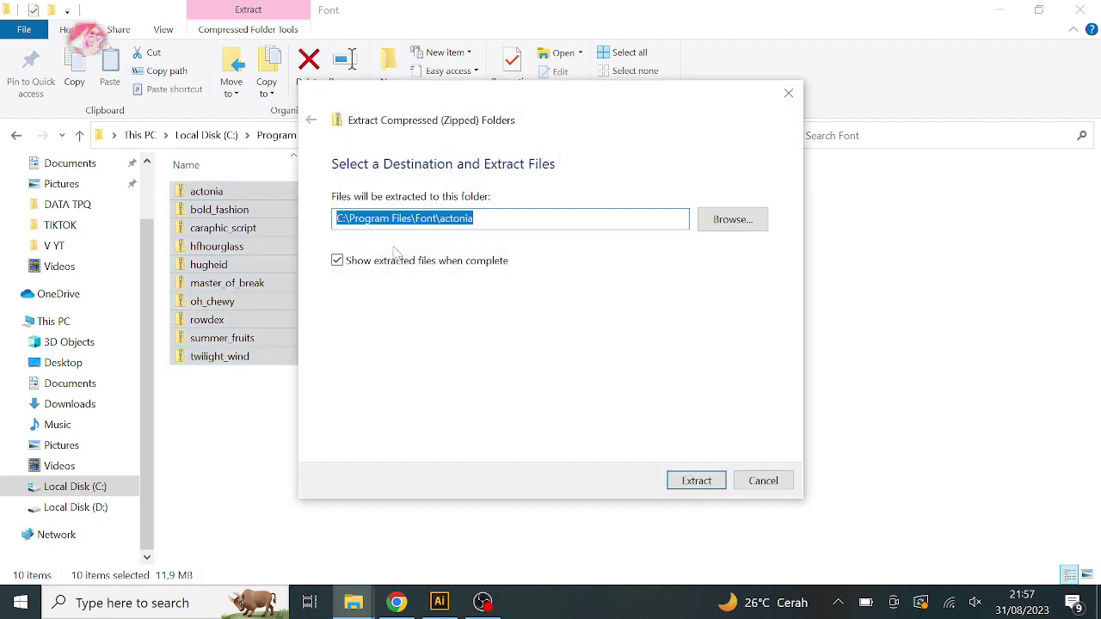
pyautogui.click(682, 484)
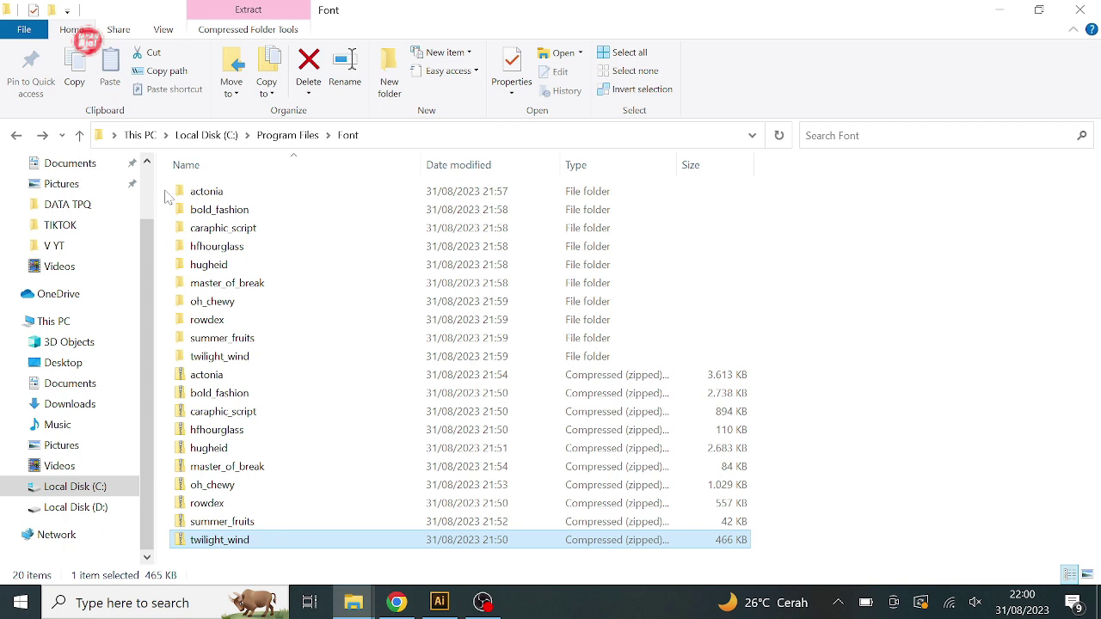
# Step: Search the Font folder and its subfolders for *.ttf files
pyautogui.click(244, 194)
pyautogui.click(861, 136)
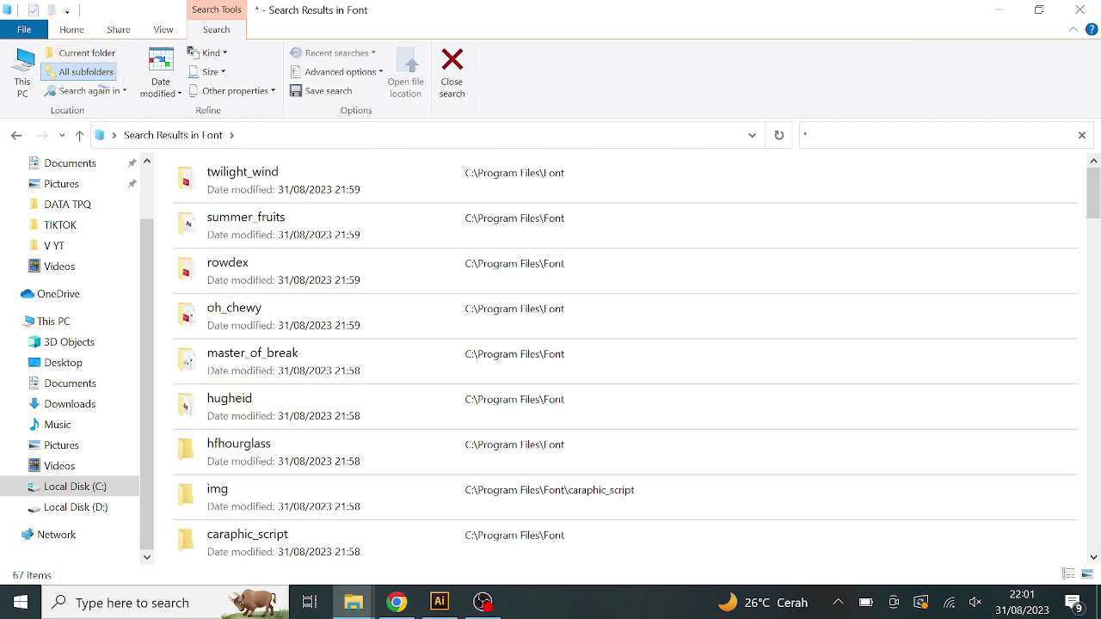
pyautogui.click(87, 42)
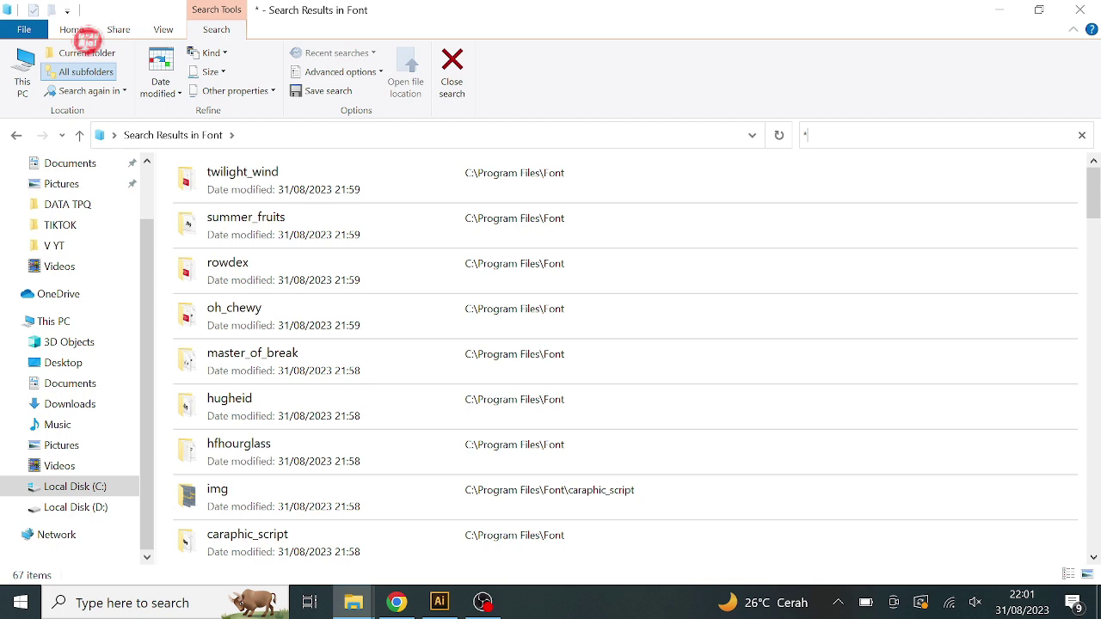
pyautogui.write('.tt')
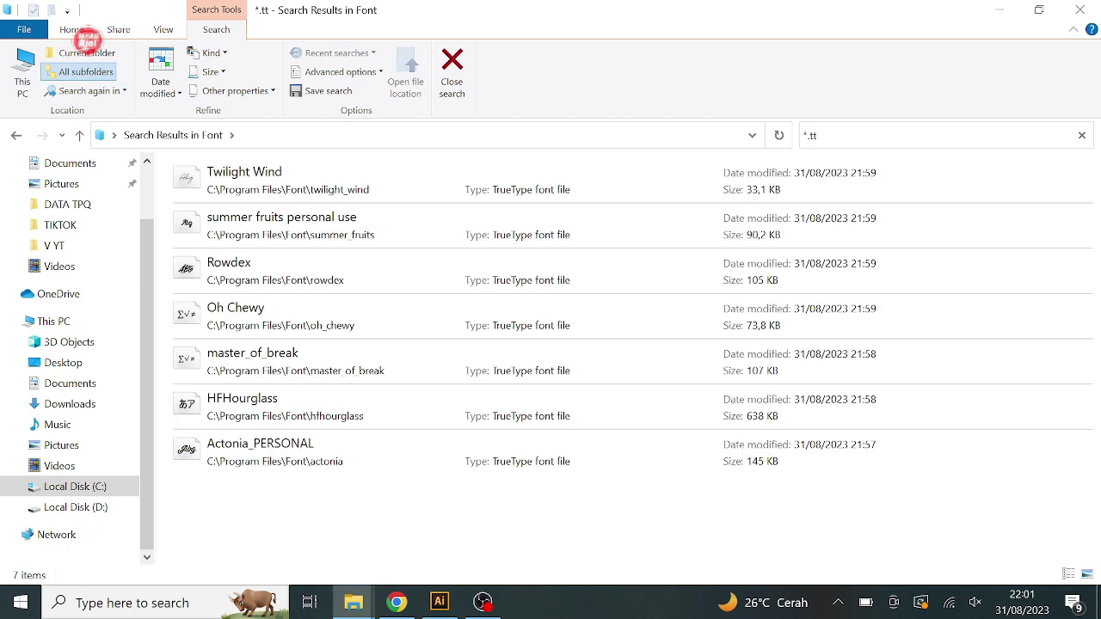
pyautogui.write('f')
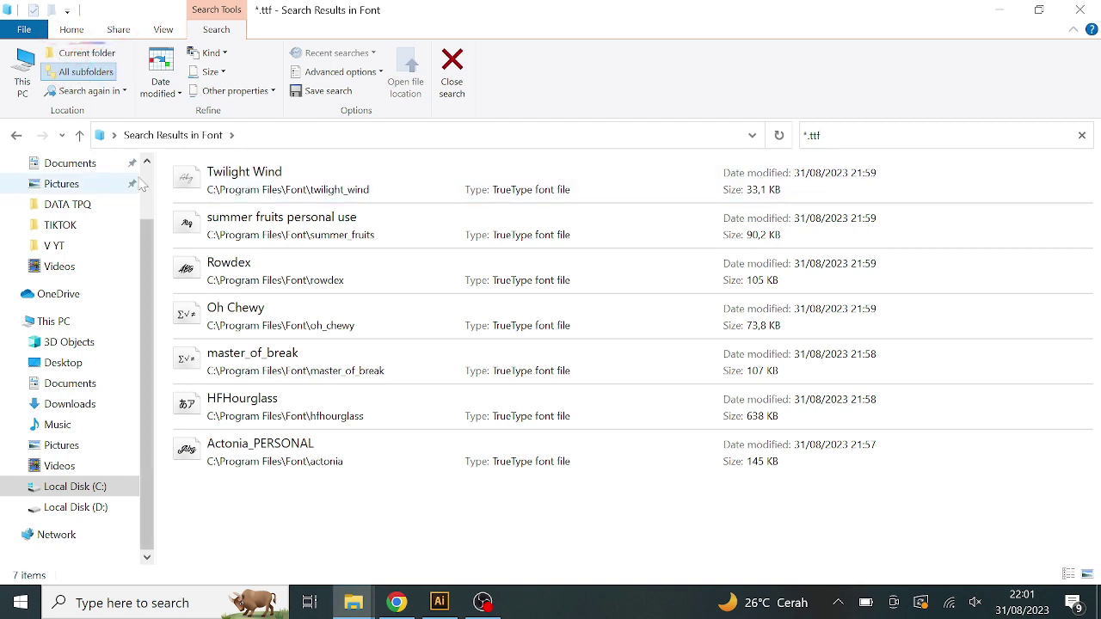
# Step: Select all the TrueType font files found, from Twilight Wind through Actonia_PERSONAL, and copy them
pyautogui.moveTo(168, 187); pyautogui.dragTo(334, 502)
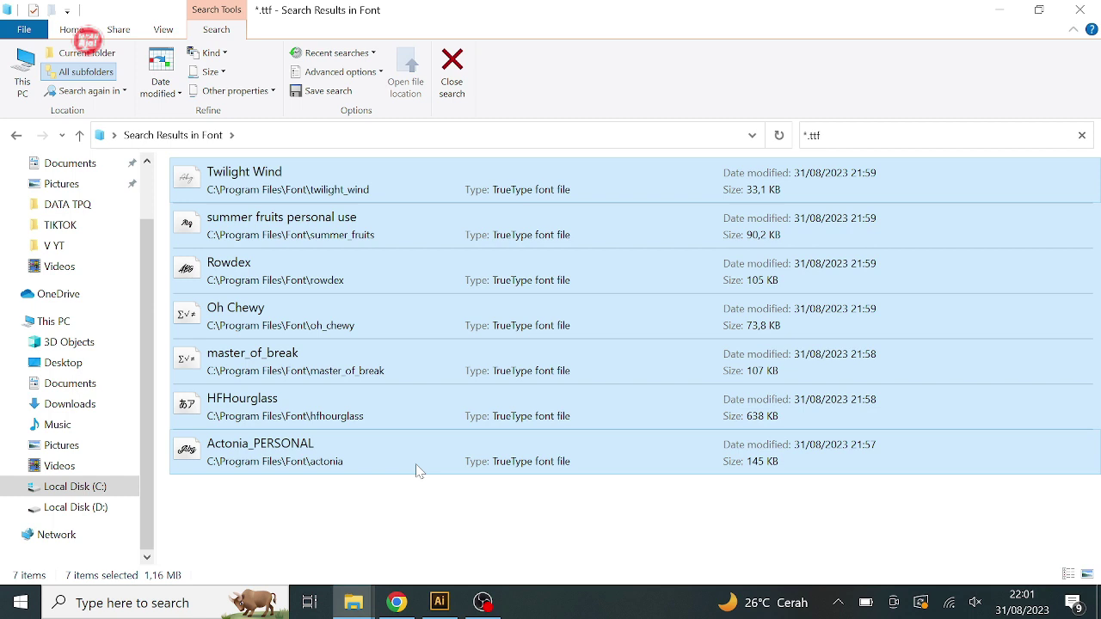
pyautogui.rightClick(443, 435)
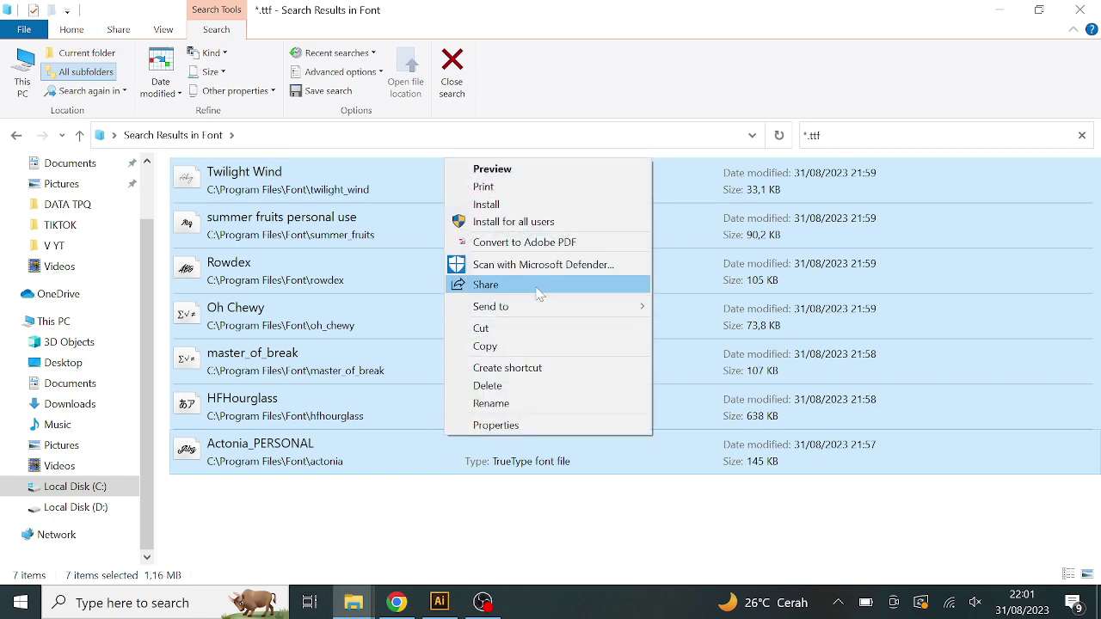
pyautogui.click(541, 347)
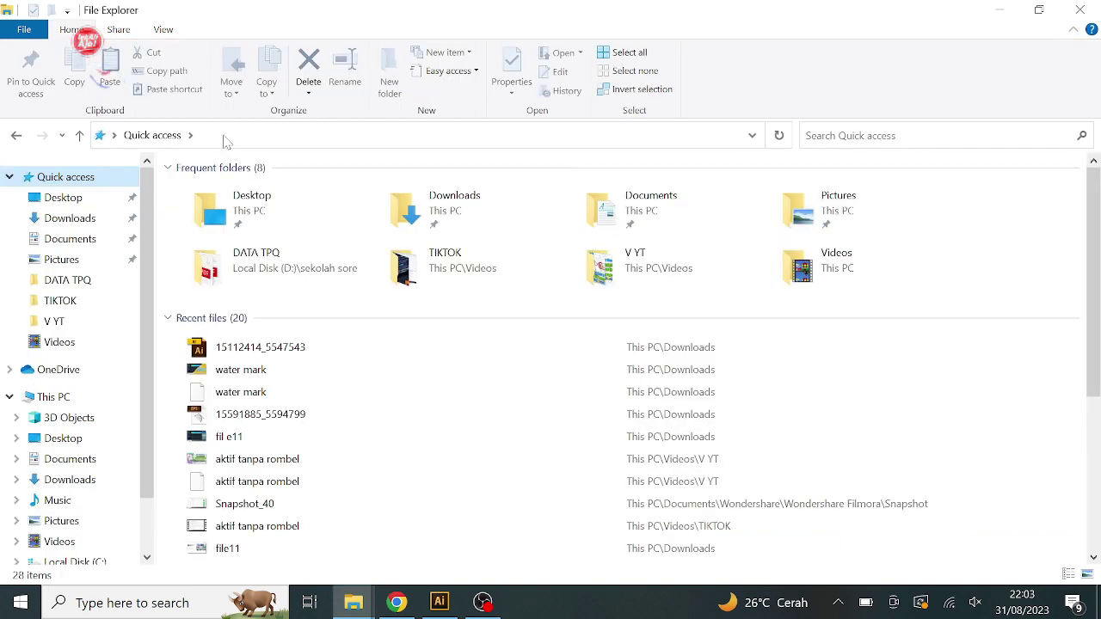
# Step: Open a new File Explorer window and go from Quick access to the Control Panel
pyautogui.press('super+e')
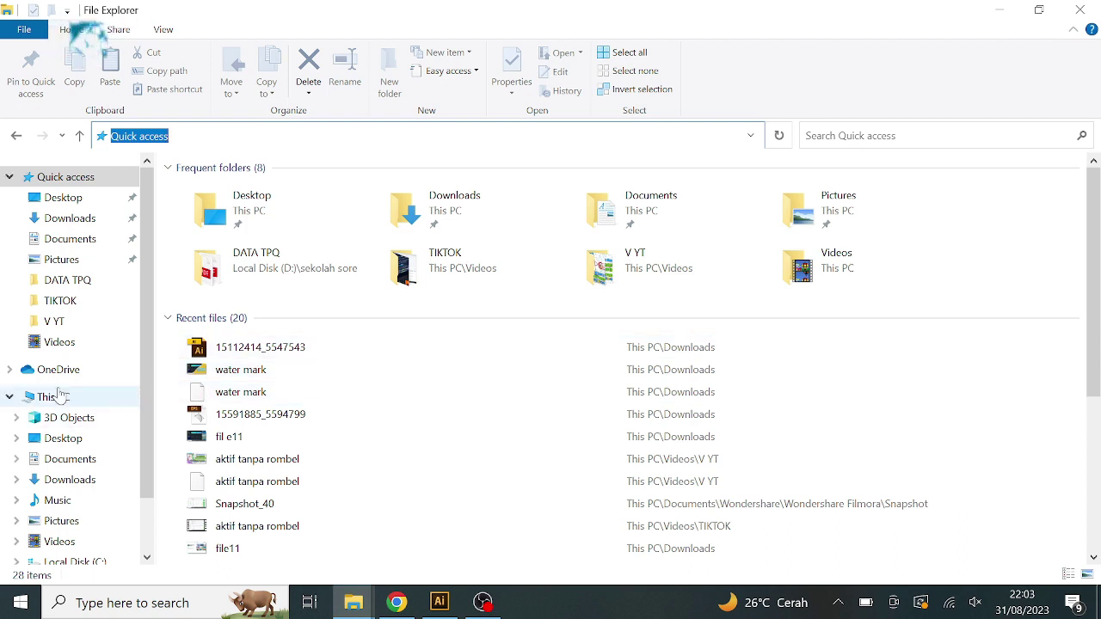
pyautogui.click(82, 178)
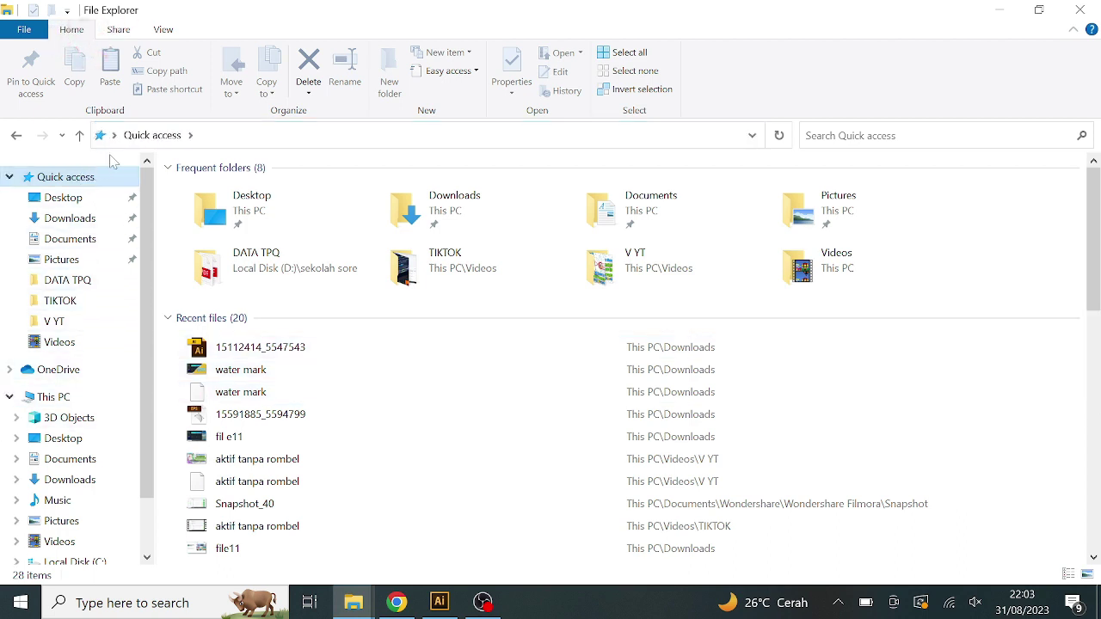
pyautogui.click(114, 136)
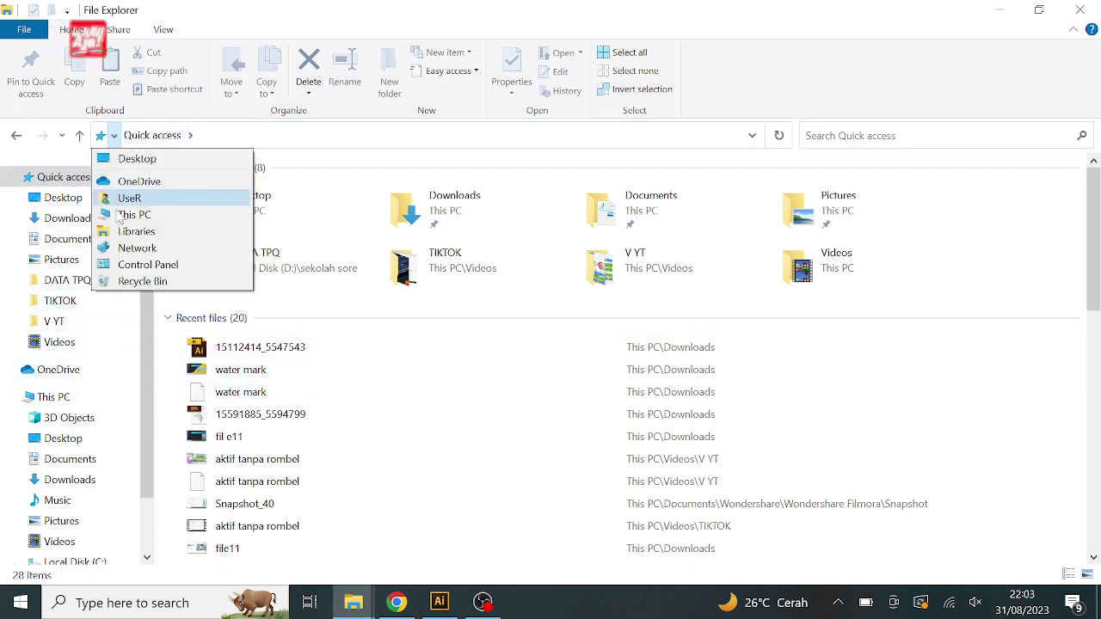
pyautogui.click(131, 269)
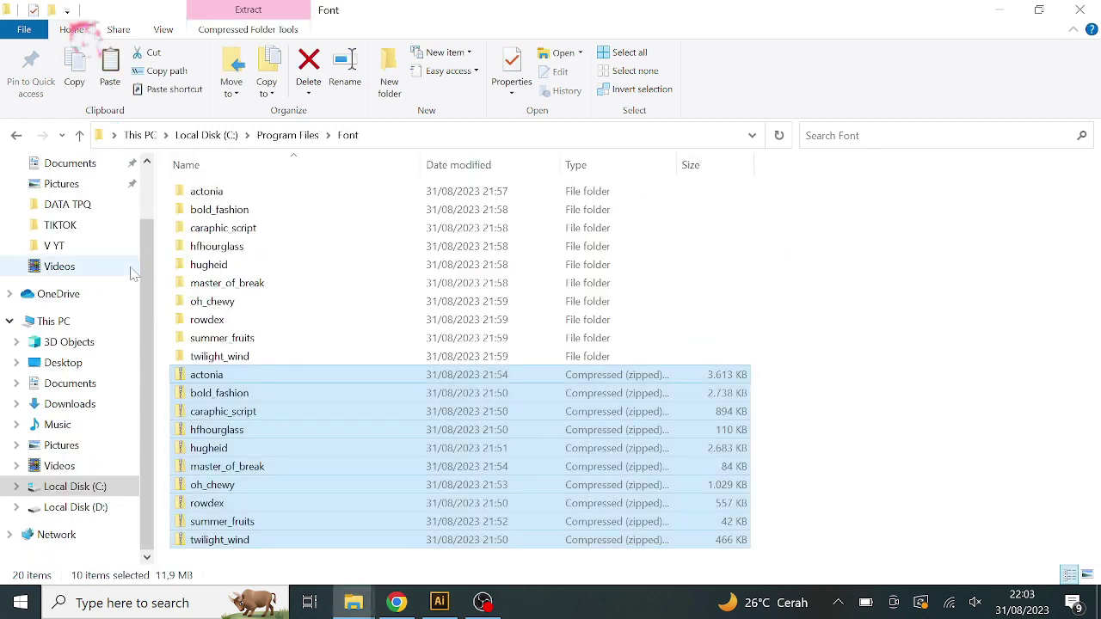
pyautogui.hotkey('alt', 'Left')
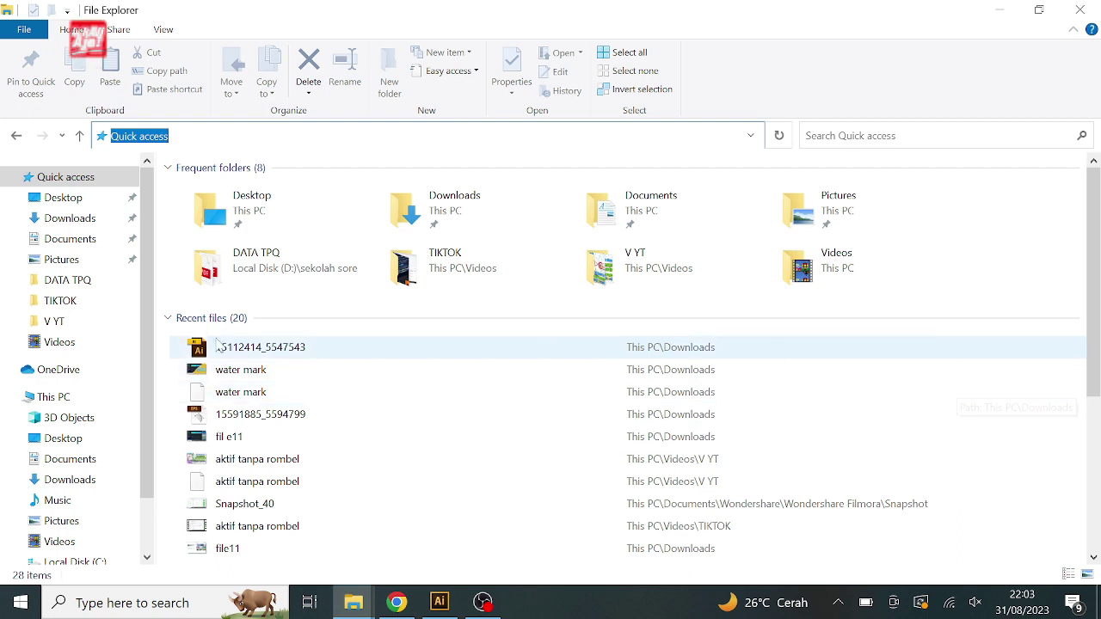
pyautogui.click(77, 177)
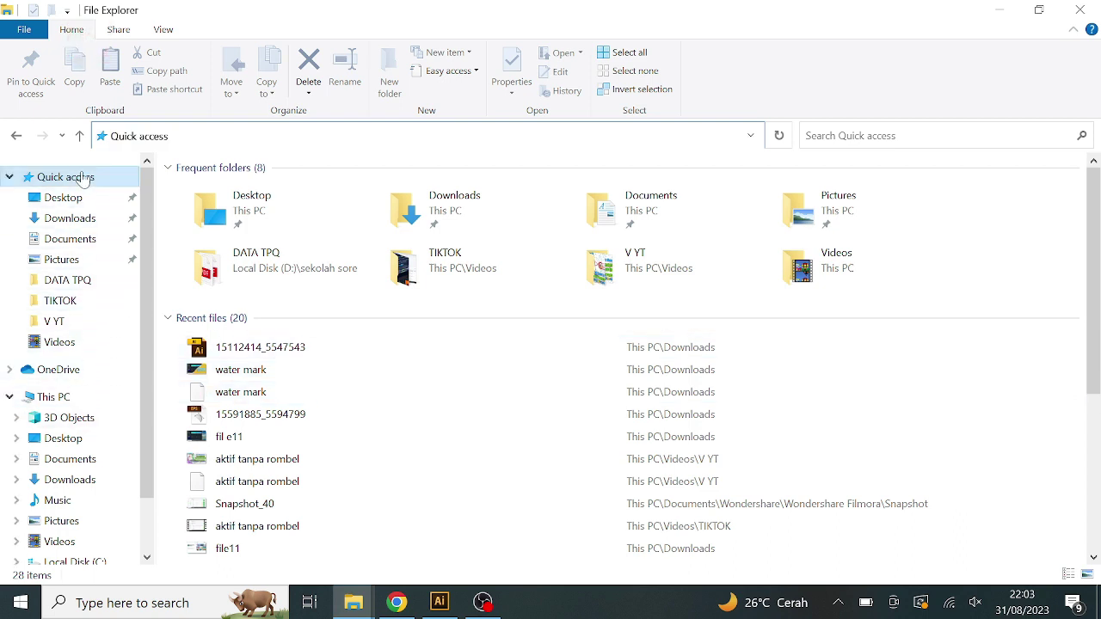
pyautogui.click(114, 135)
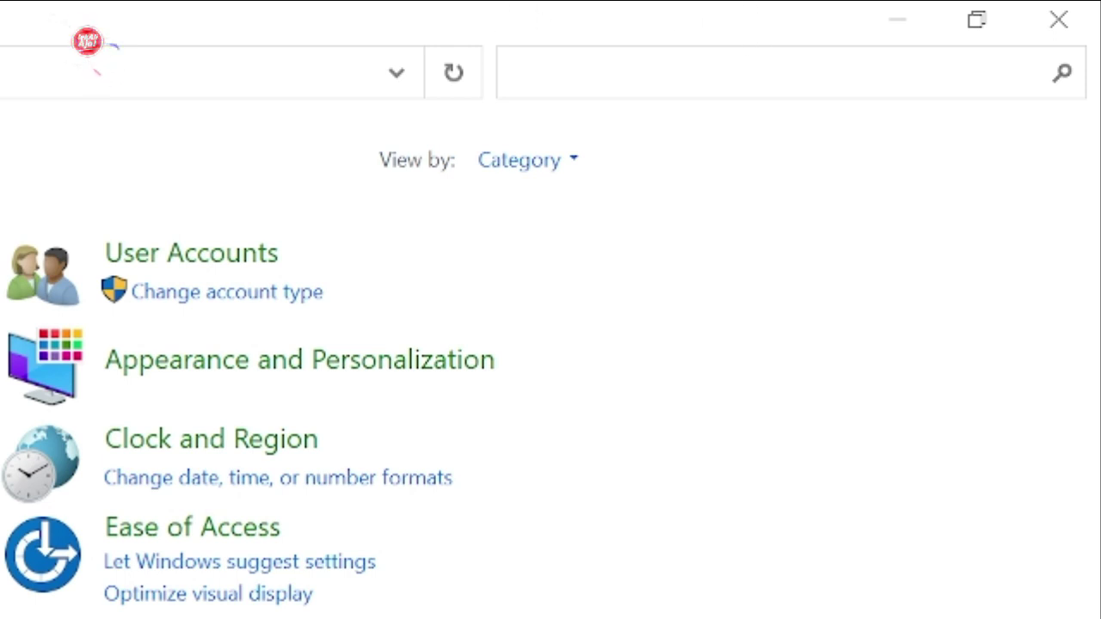
# Step: Search the Control Panel for "font"
pyautogui.click(516, 73)
pyautogui.write('f')
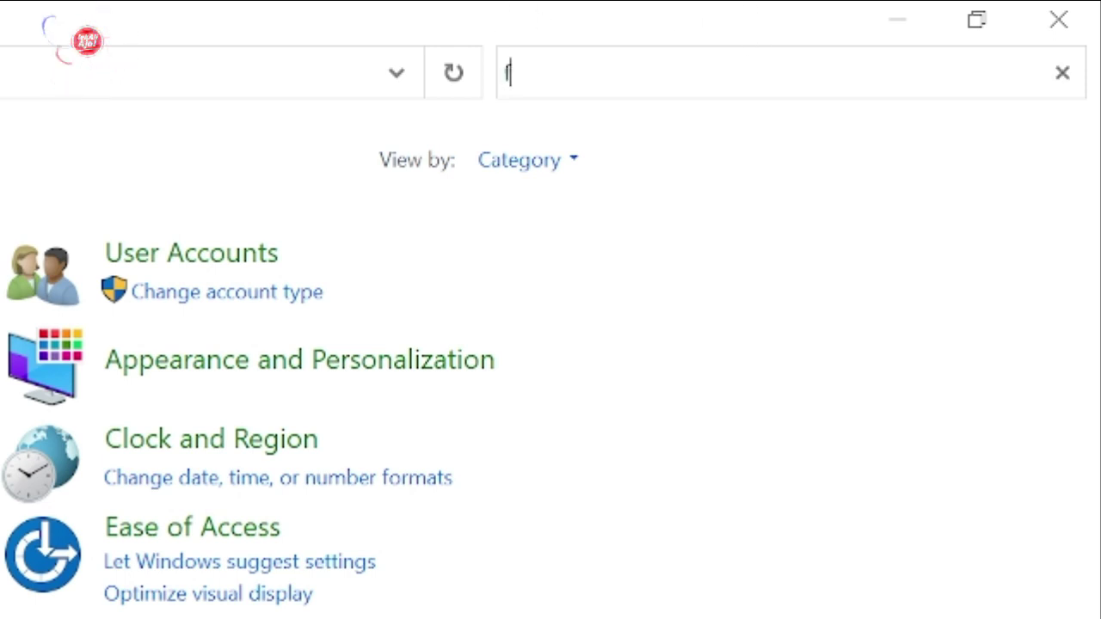
pyautogui.write('ont')
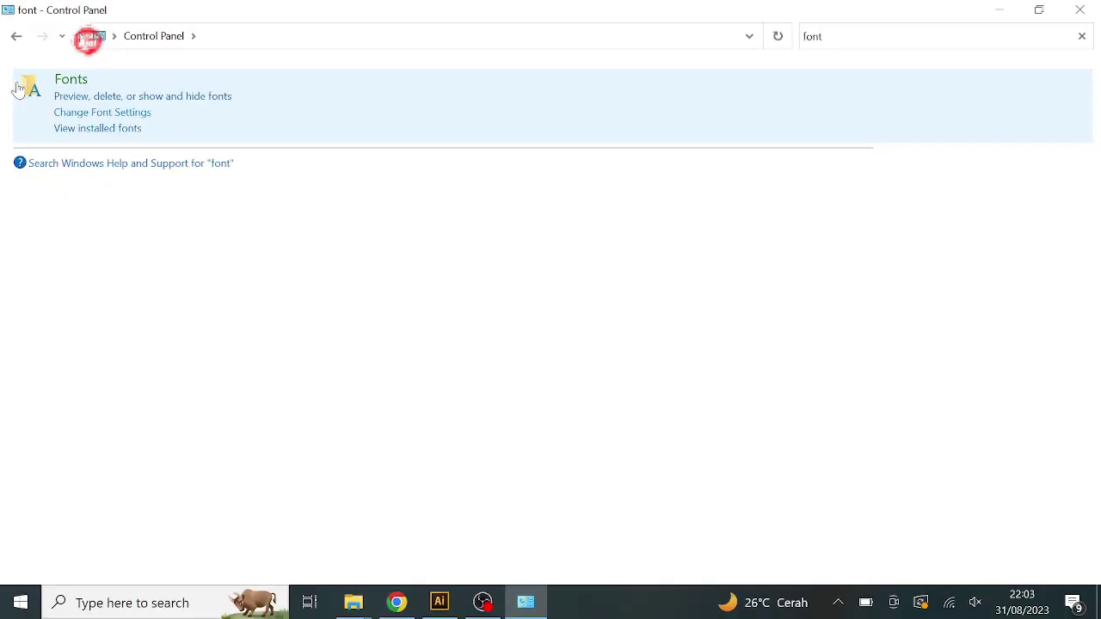
# Step: Open the Fonts folder and paste the copied TrueType files into it to install them
pyautogui.click(37, 98)
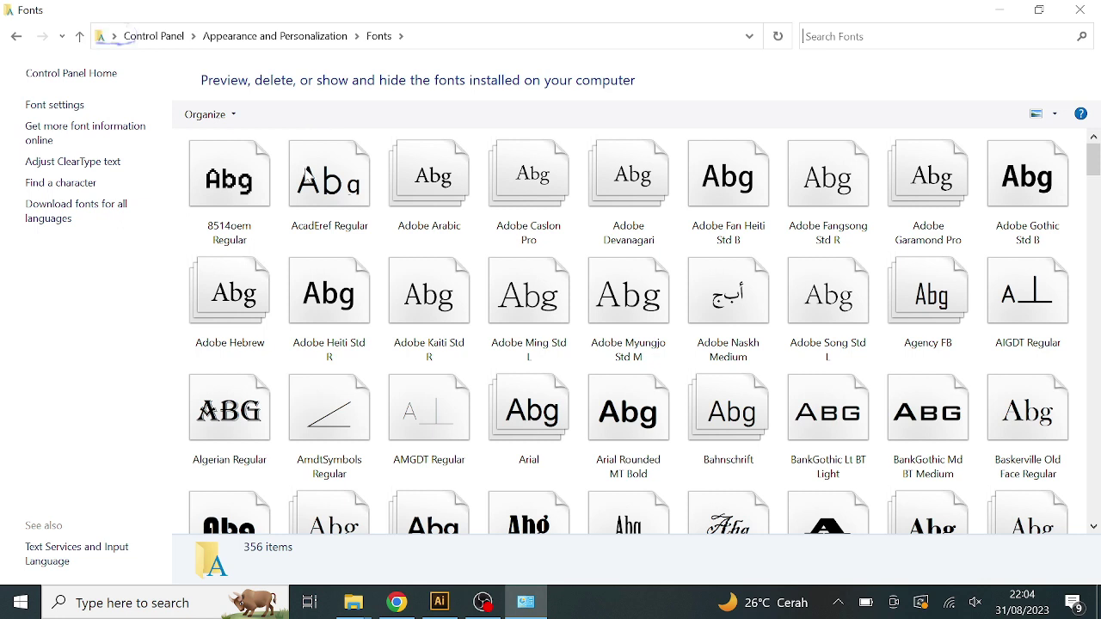
pyautogui.rightClick(356, 243)
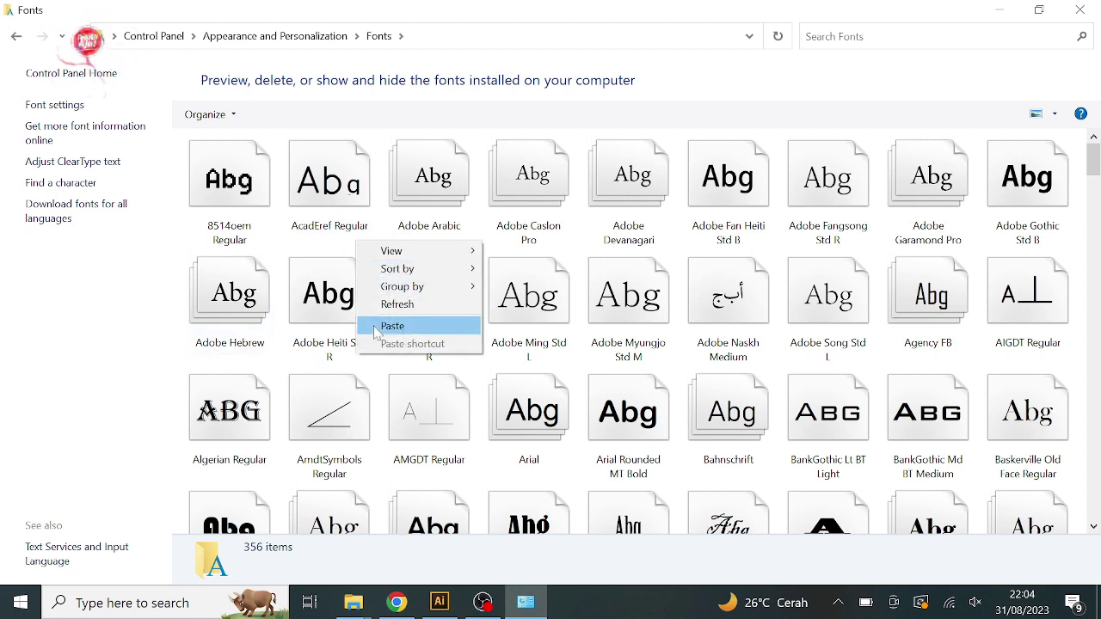
pyautogui.click(379, 326)
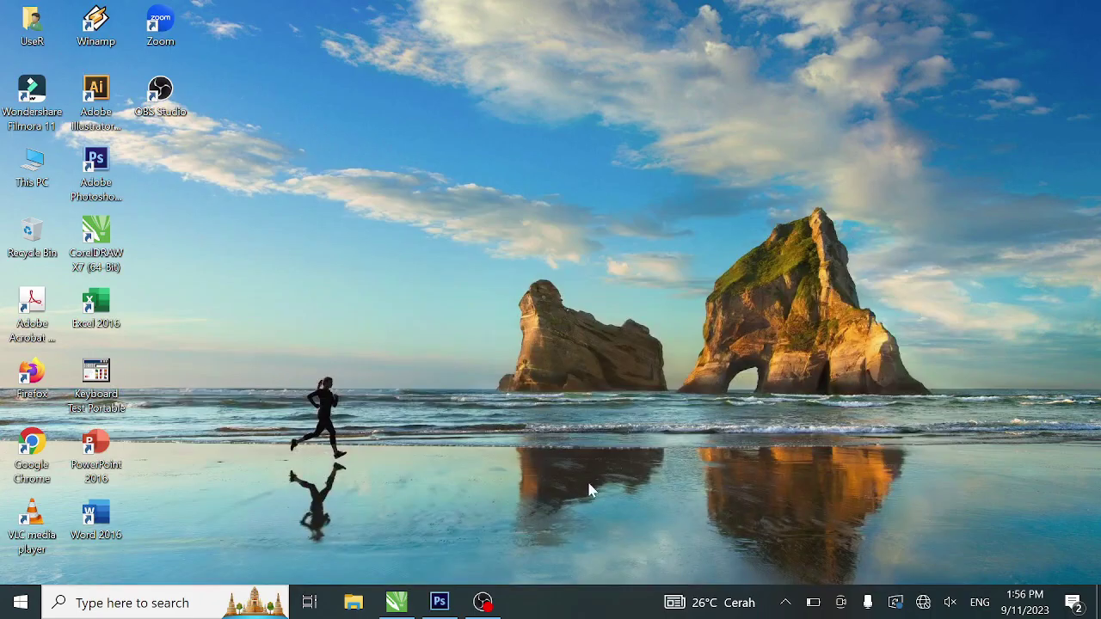
# Step: Switch to Photoshop and CorelDRAW to examine the "Selamat Jalan" text samples in each program
pyautogui.click(440, 605)
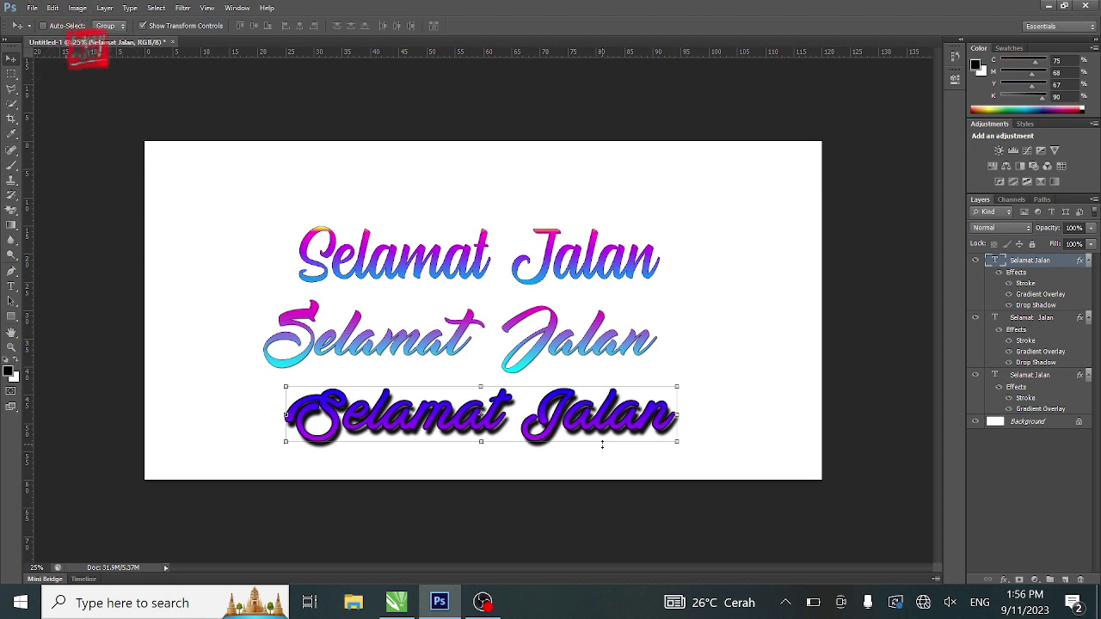
pyautogui.press('t')
pyautogui.click(396, 603)
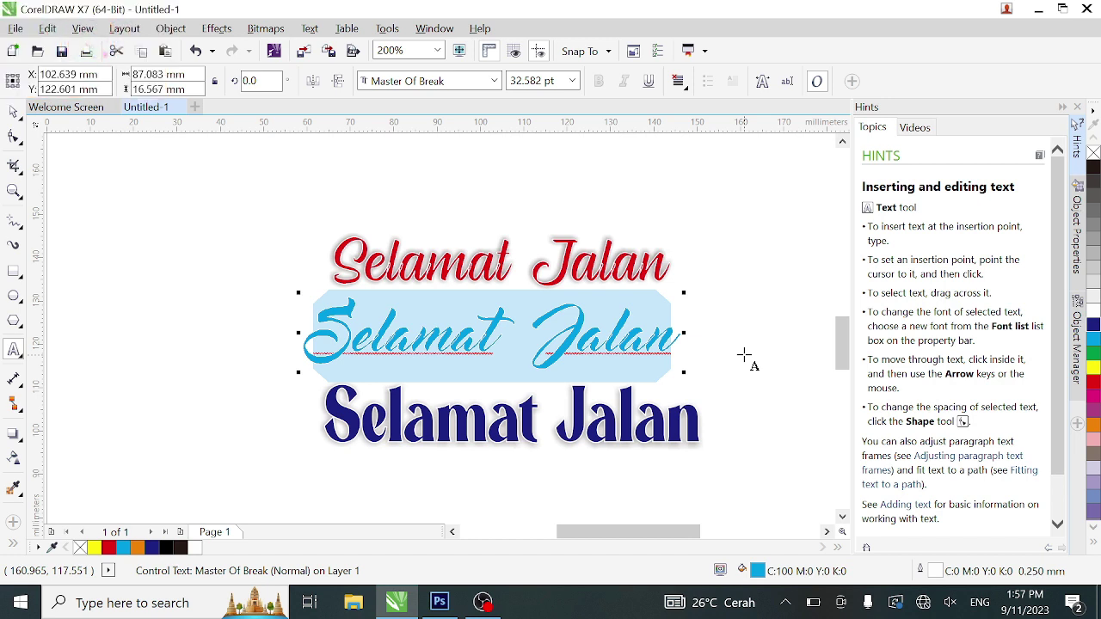
pyautogui.moveTo(441, 605)
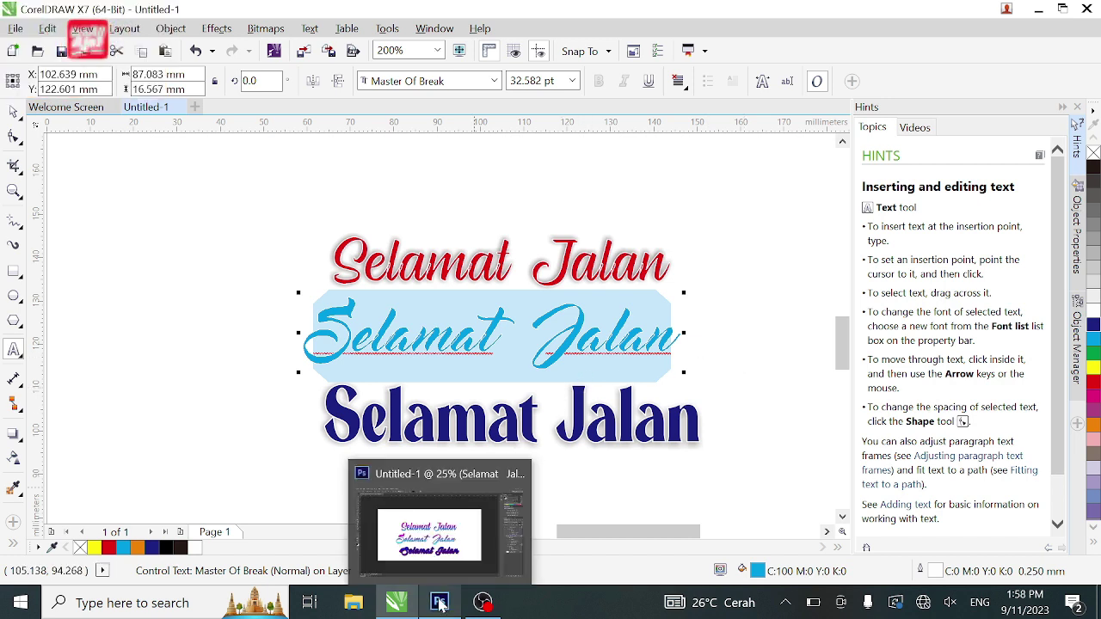